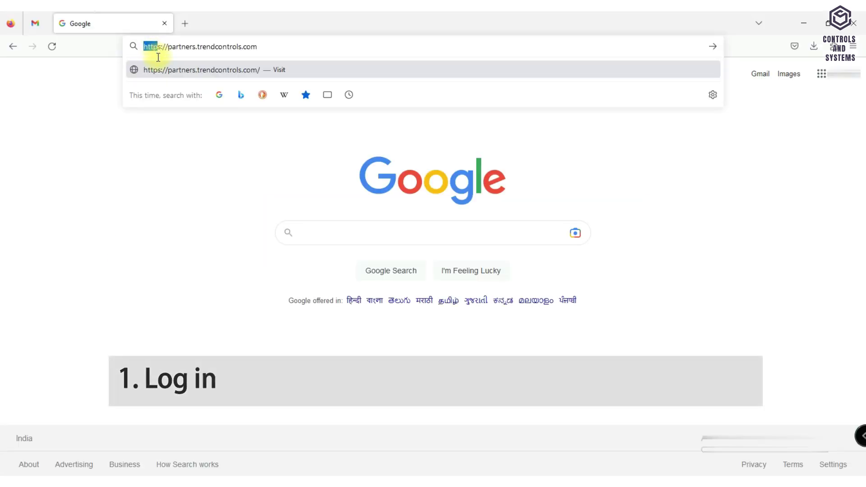
Step: Open the Trend partners portal and log in to PNet with user name and password
drag(162, 61, 237, 56)
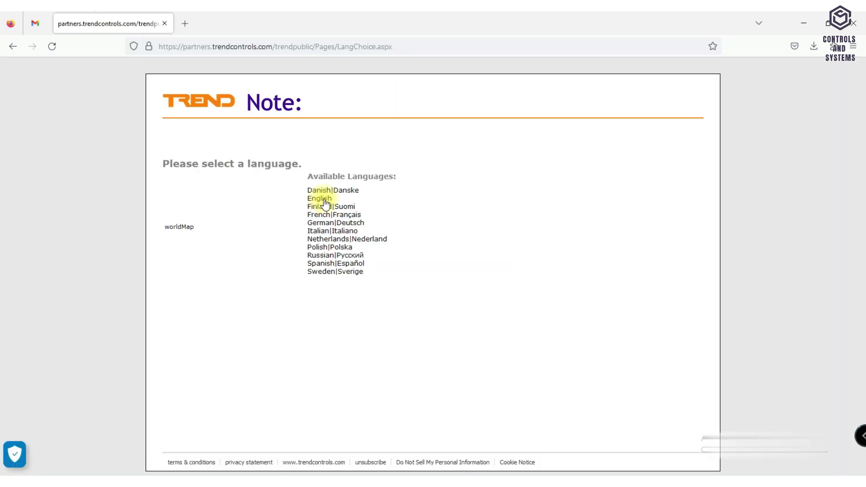
click(316, 199)
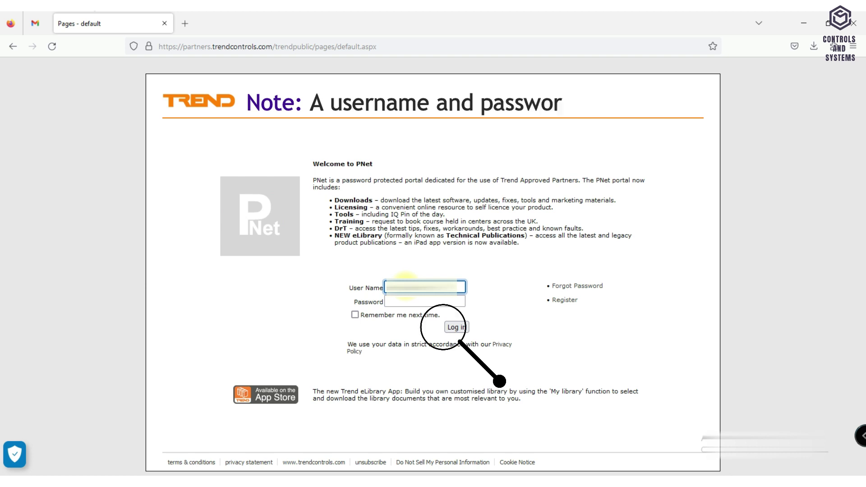
key(Tab)
text(p)
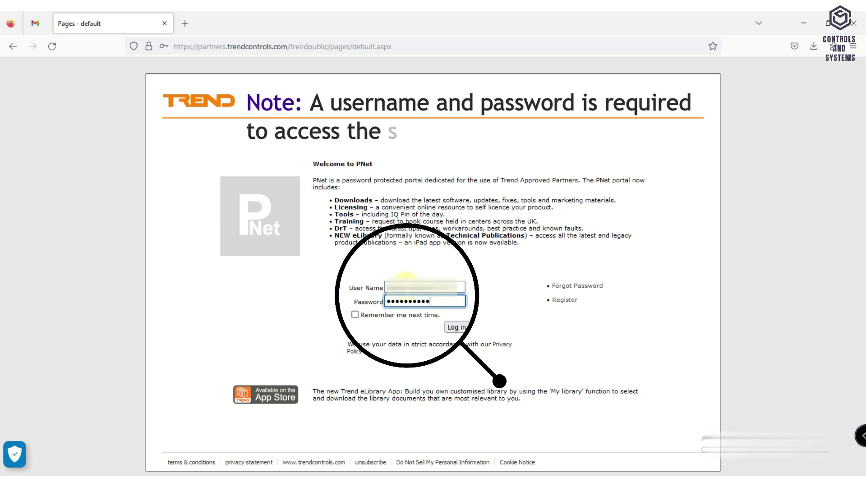
click(456, 327)
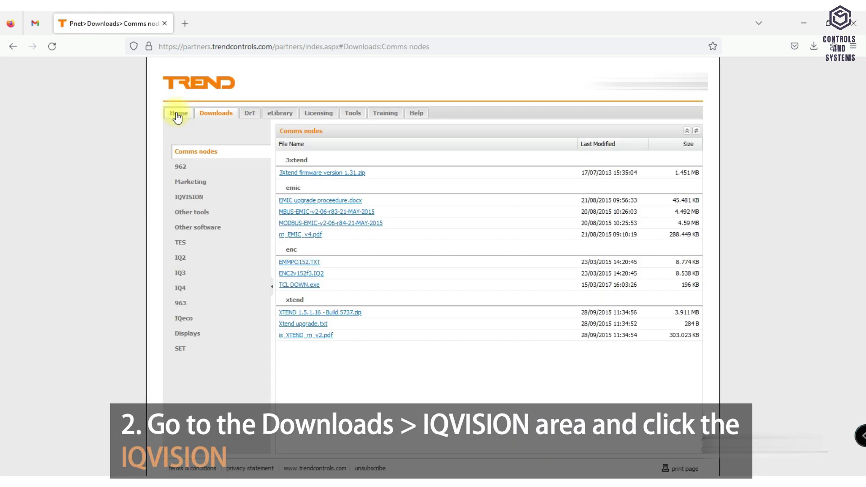
Step: Download IQVISION v2.60[R] SP3.zip from the IQVISION section of the PNet Downloads area
click(252, 208)
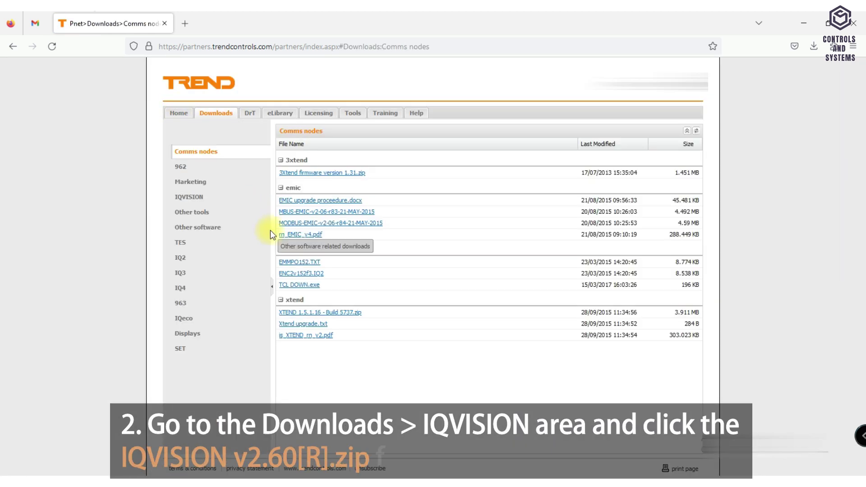
click(189, 197)
scroll(693, 241, down, 10)
scroll(693, 242, up, 3)
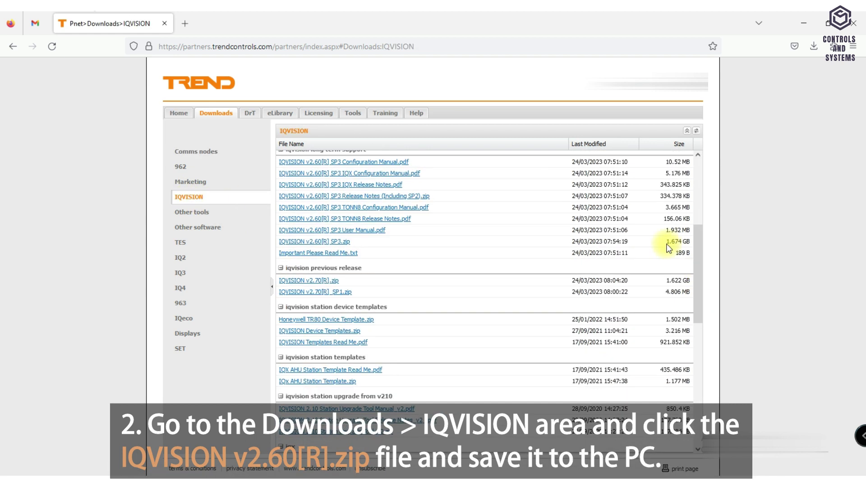
click(342, 244)
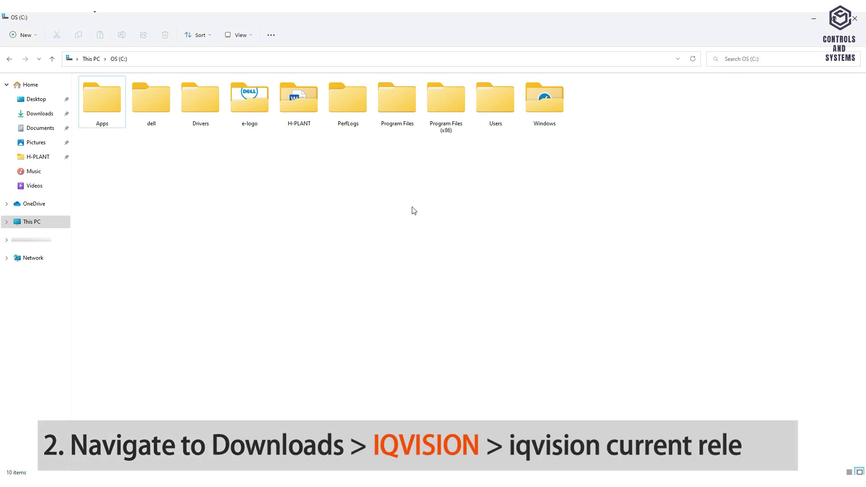
Step: Open the downloaded IQVISION zip in the H-PLANT folder with WinRAR
double_click(299, 99)
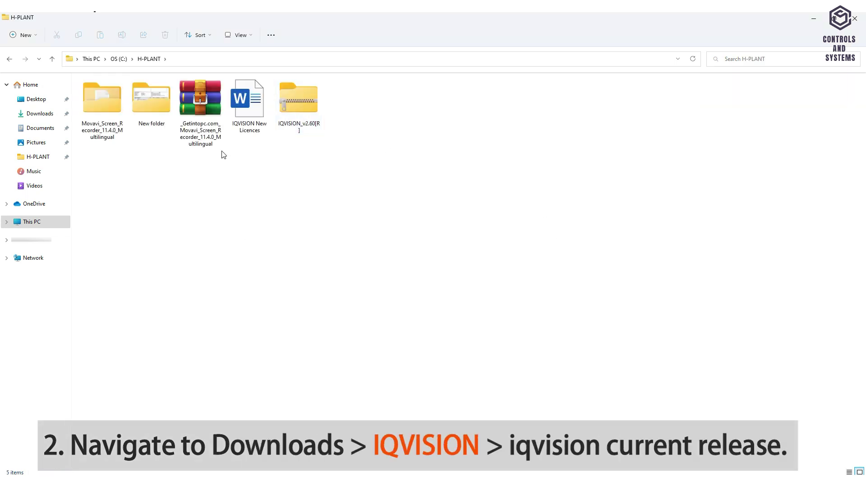
double_click(299, 104)
click(395, 224)
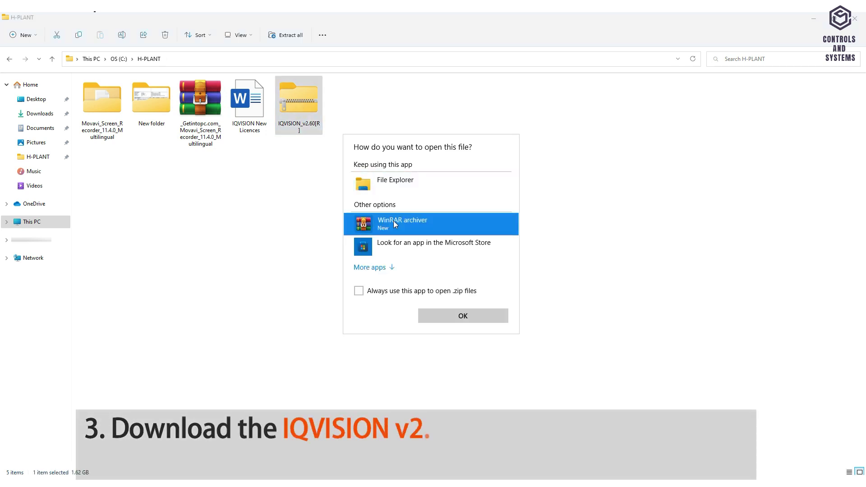
click(453, 317)
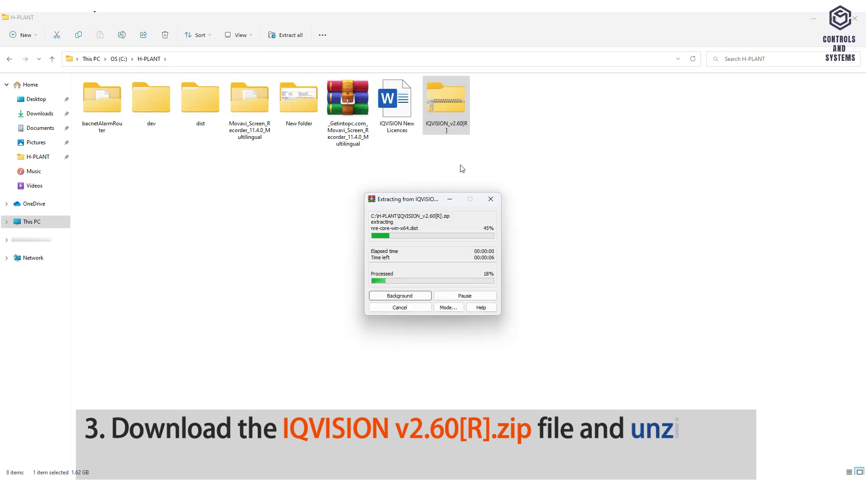
Step: Create a new IQVISION folder and move all extracted items into it
right_click(257, 223)
click(422, 237)
text(IQVISION)
key(Return)
drag(596, 160, 309, 120)
ctrl+click(545, 101)
ctrl+click(643, 102)
ctrl+click(790, 102)
ctrl+click(151, 175)
drag(151, 174, 348, 102)
Step: In the IQVISION folder, run Installer_x64 as administrator
click(115, 103)
double_click(115, 103)
click(593, 102)
right_click(591, 108)
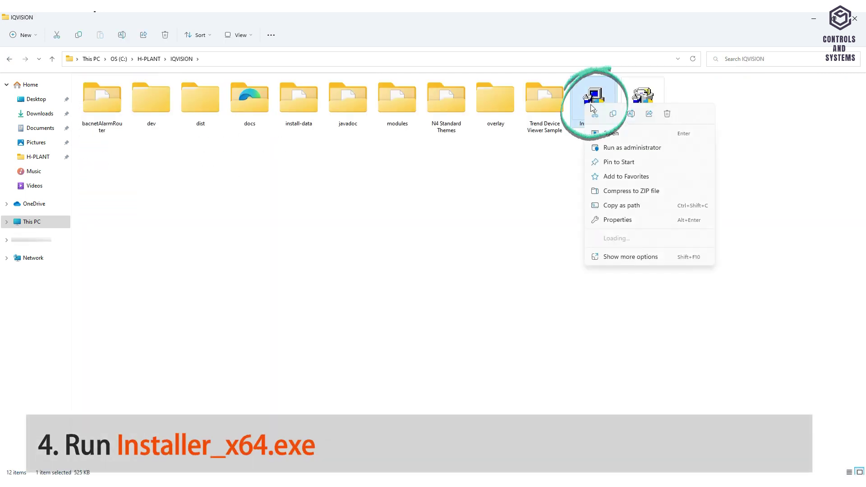
click(611, 147)
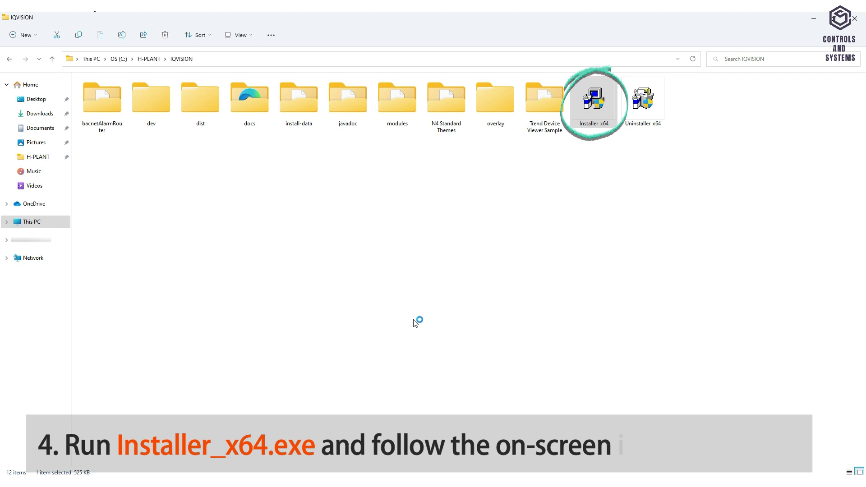
Step: Center the installer, pass the welcome page and accept the licence agreement
drag(175, 98, 373, 160)
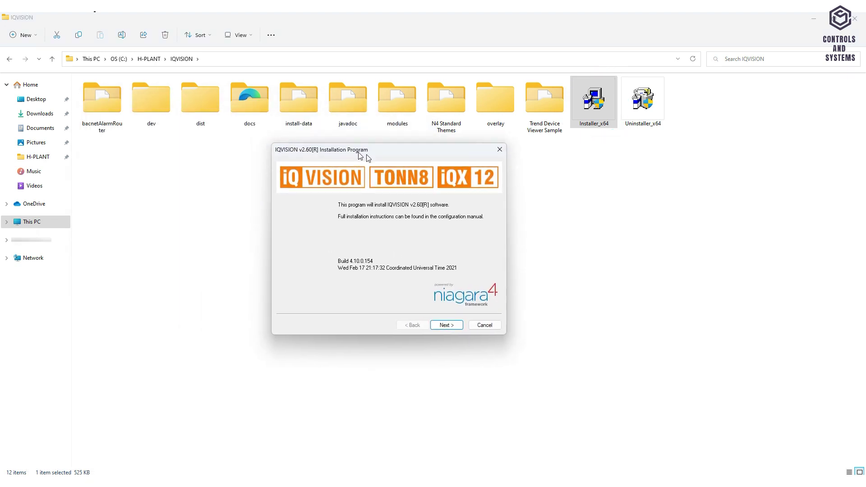
click(507, 366)
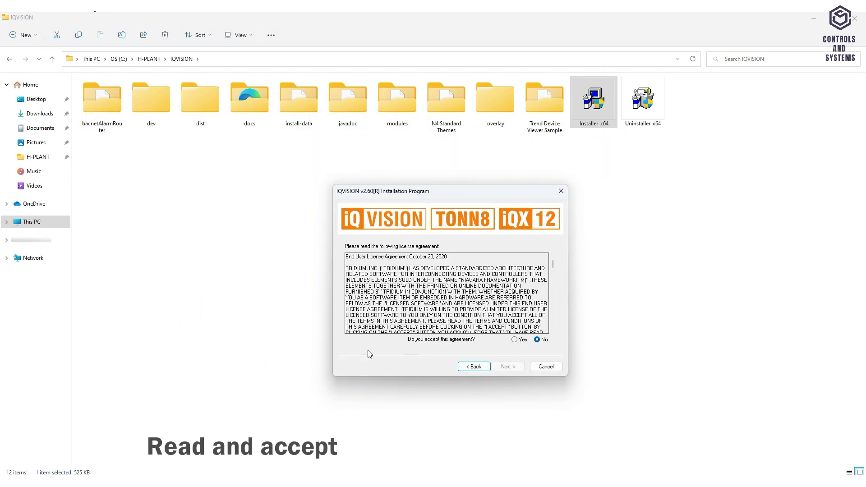
click(515, 341)
click(519, 368)
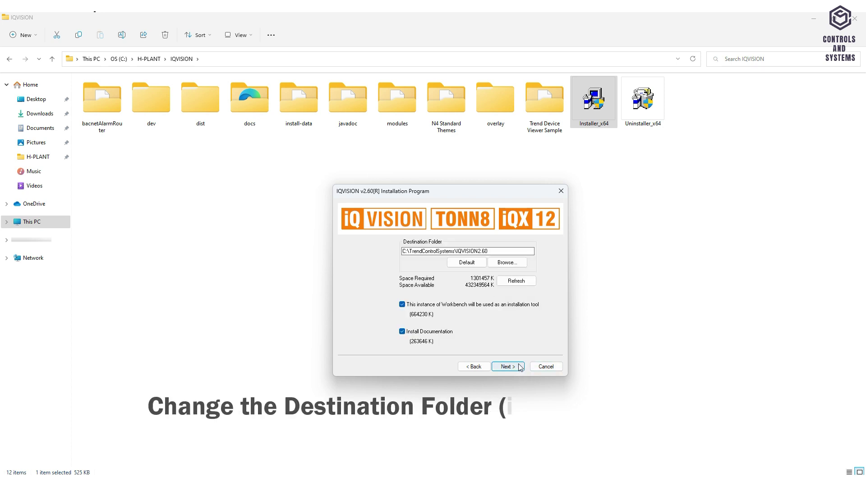
Step: Keep the default destination and daemon home folders, agreeing to create both
drag(503, 252, 373, 254)
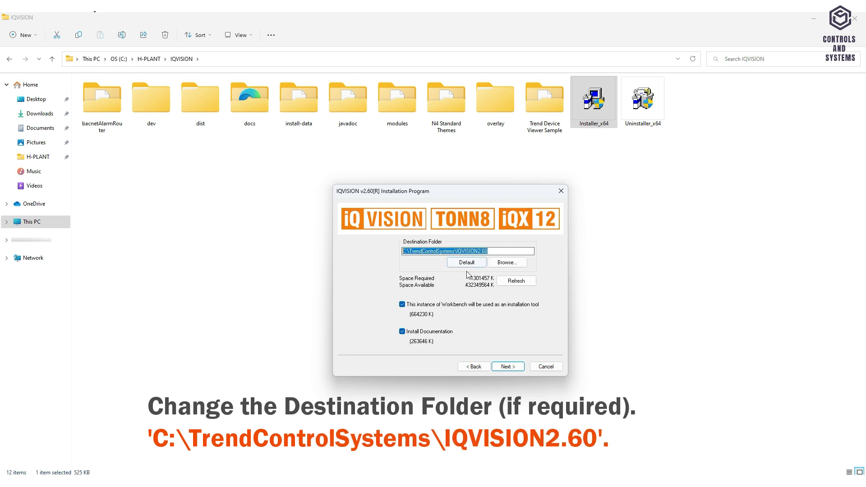
click(520, 266)
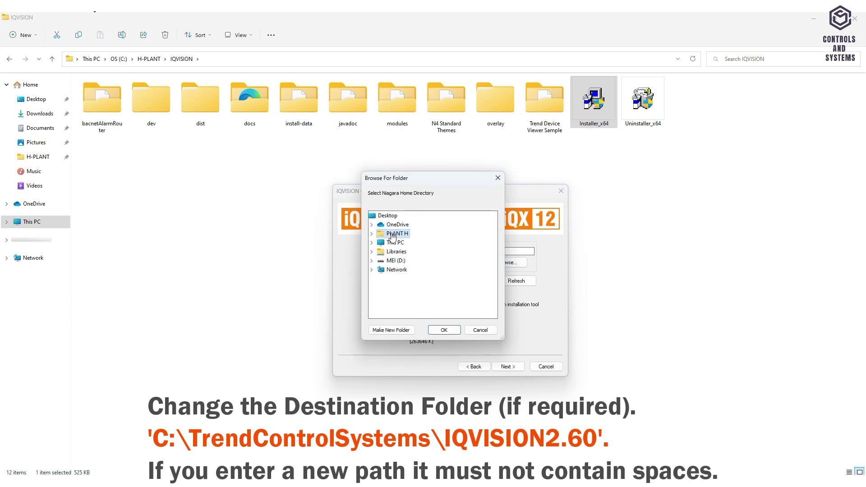
click(482, 330)
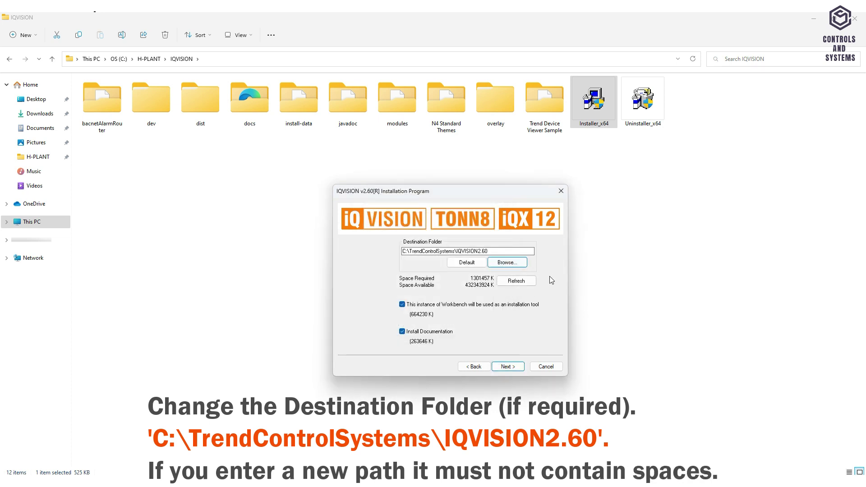
key(Return)
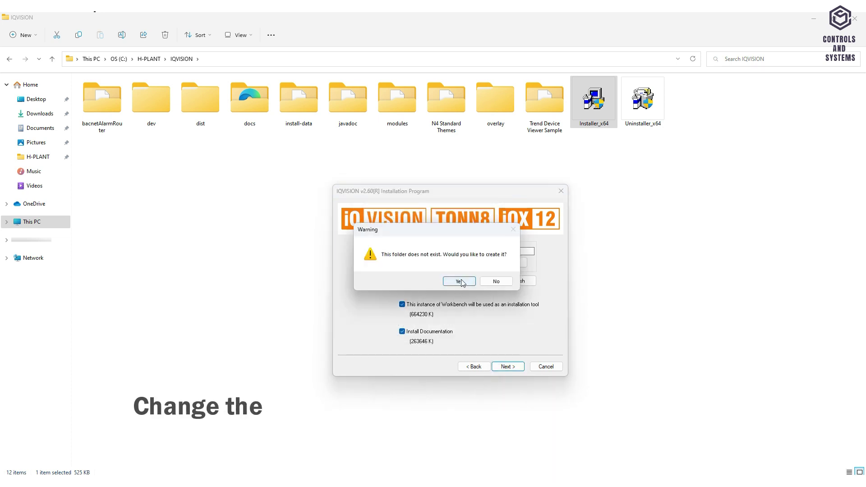
click(447, 284)
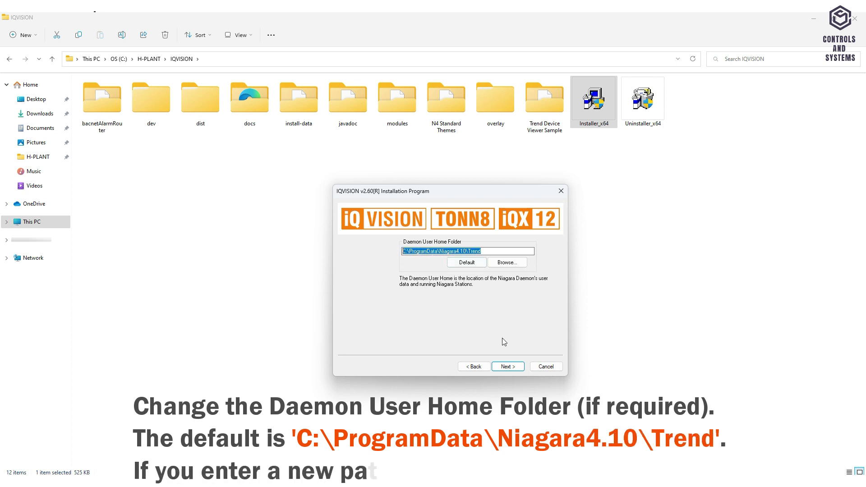
click(511, 369)
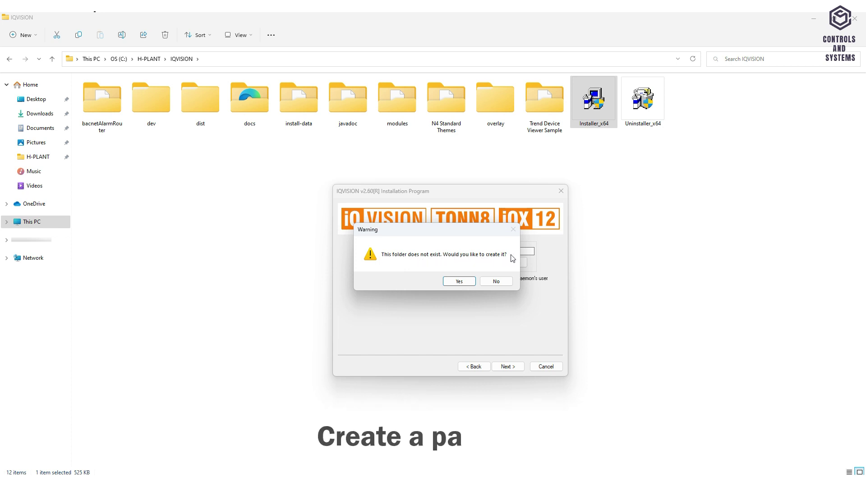
click(448, 284)
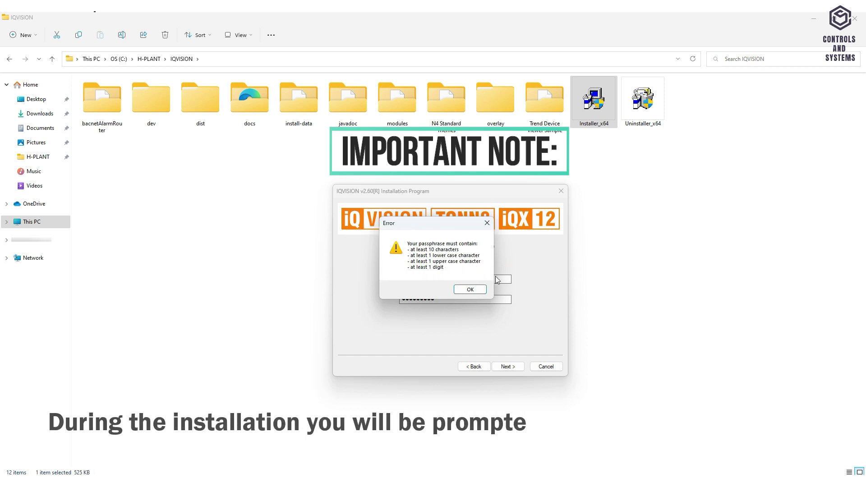
Step: Dismiss the passphrase error and enter a valid passphrase in both fields
click(481, 290)
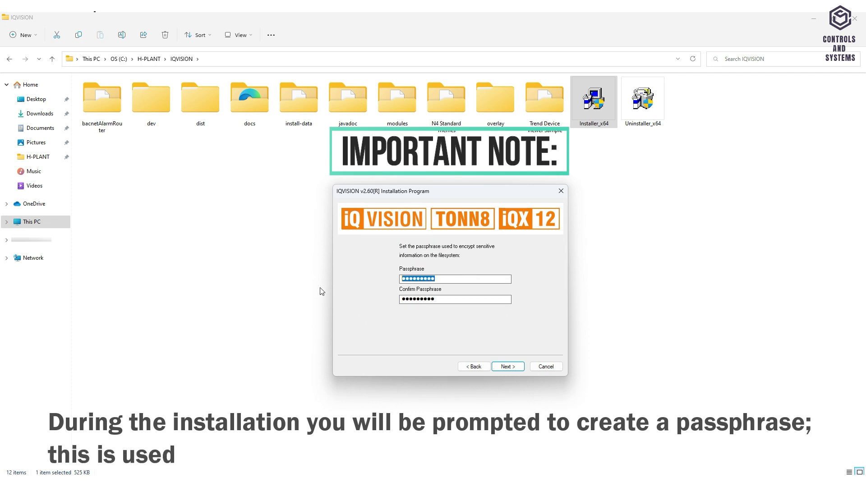
key(BackSpace)
key(Tab)
key(BackSpace)
click(404, 281)
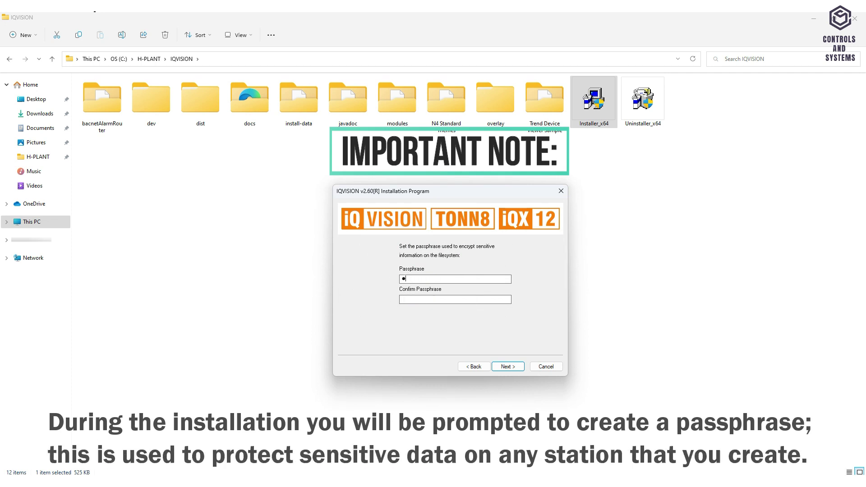
text(a)
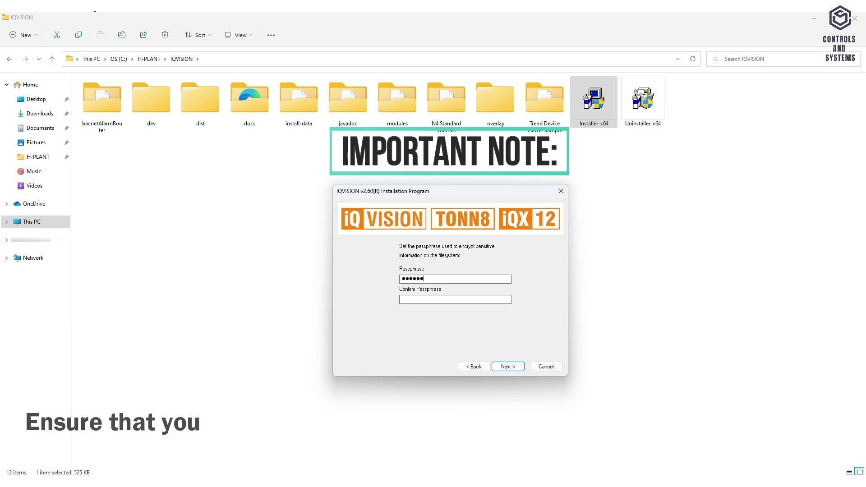
text(aaa)
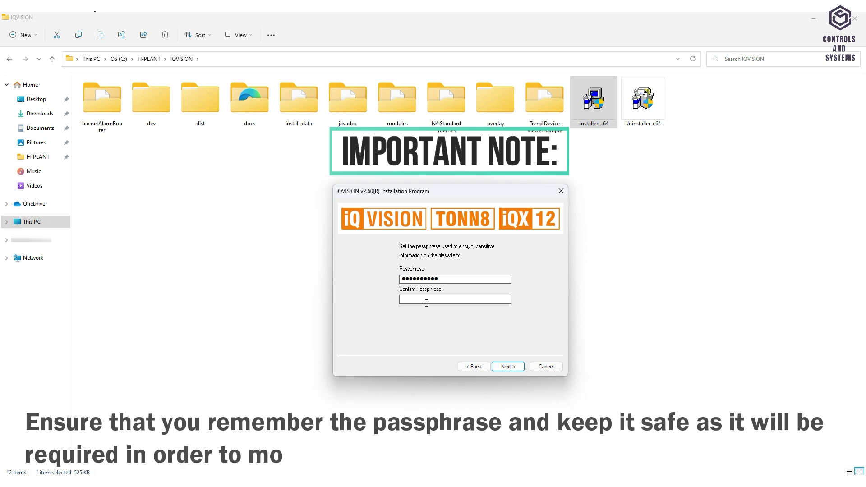
text(aaaaa)
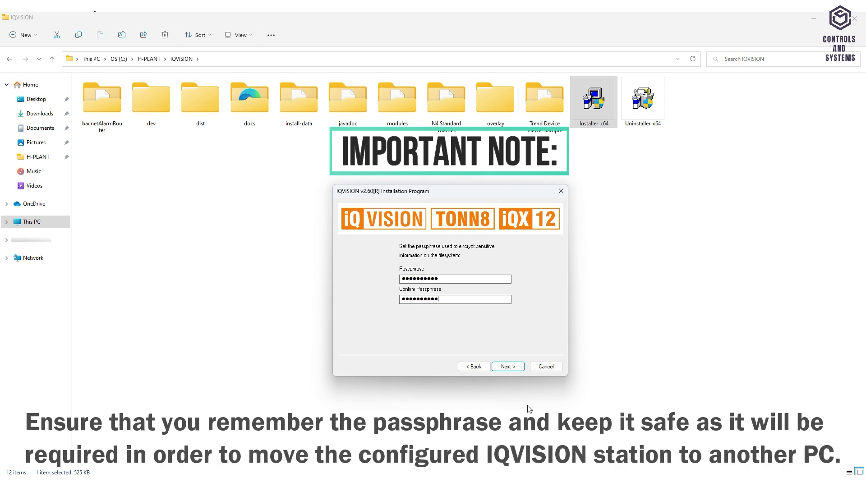
click(519, 368)
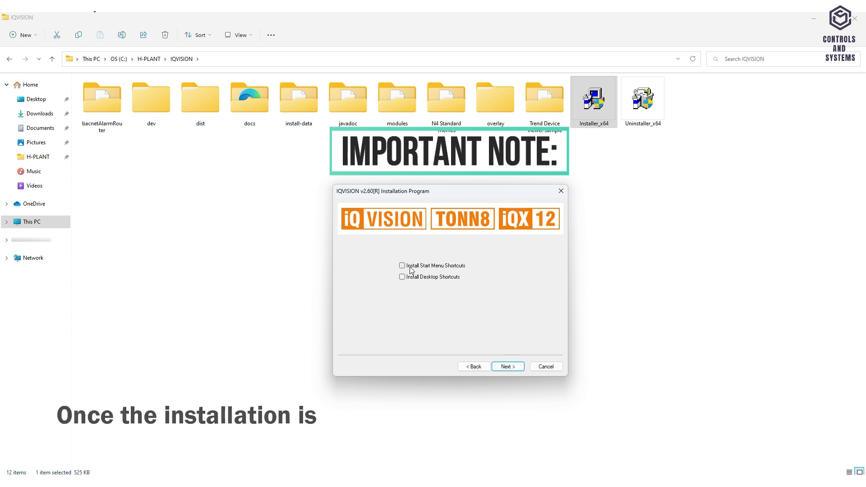
Step: Enable Start Menu shortcuts, run the installation and finish the installer
click(402, 265)
click(509, 367)
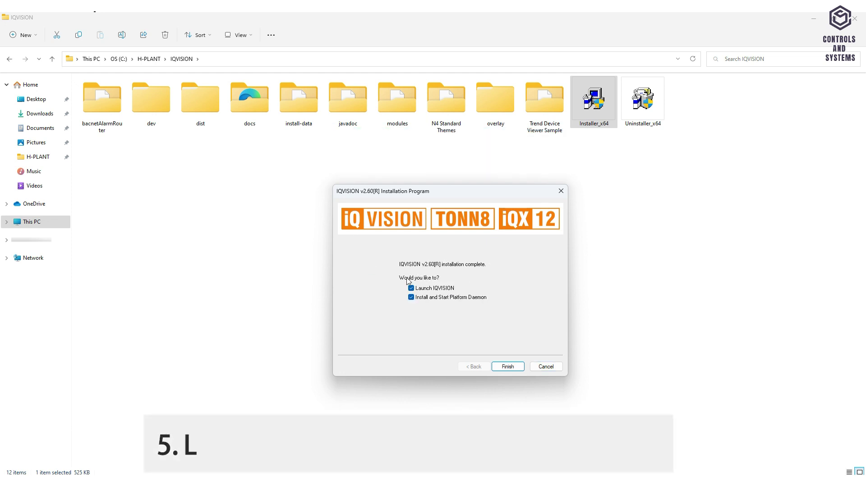
click(411, 299)
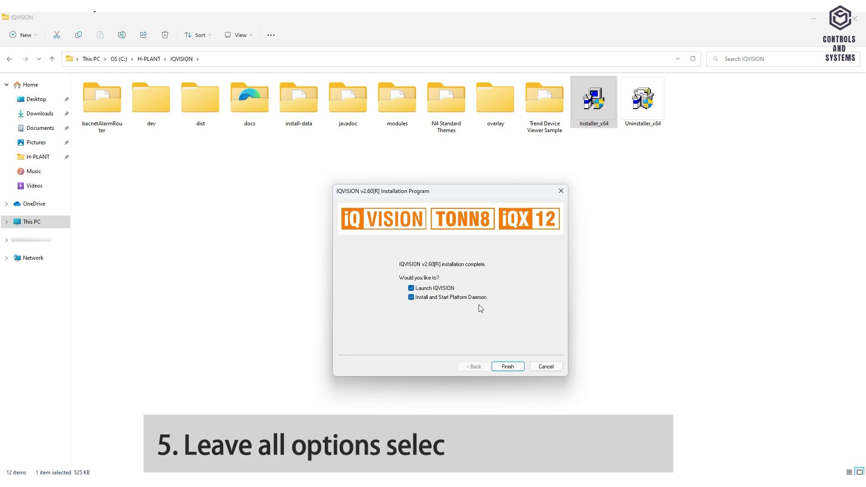
click(507, 368)
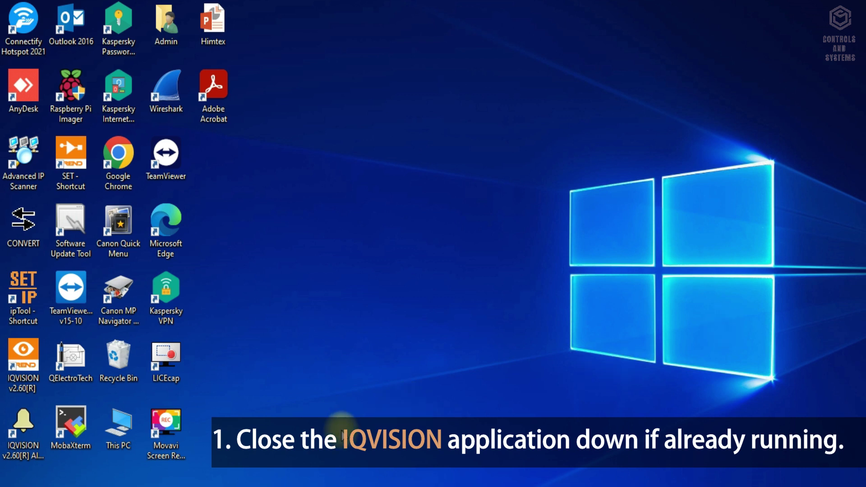
Step: Run Install Platform Daemon for IQVISION v2.60[R] from the Trend Control Systems Start menu group
key(super)
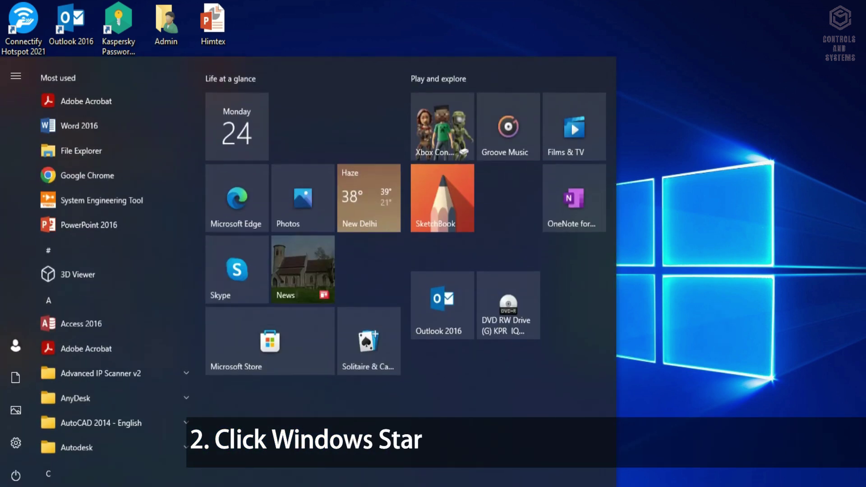
scroll(101, 329, down, 5)
scroll(101, 329, down, 15)
click(190, 400)
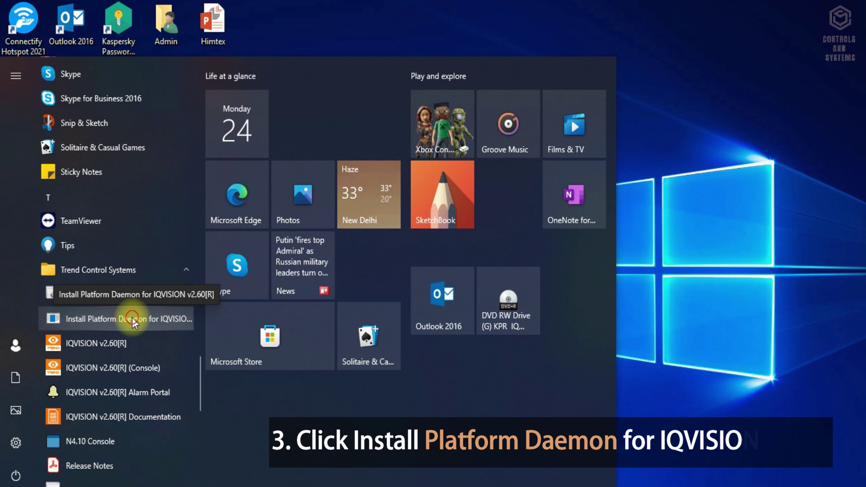
click(132, 318)
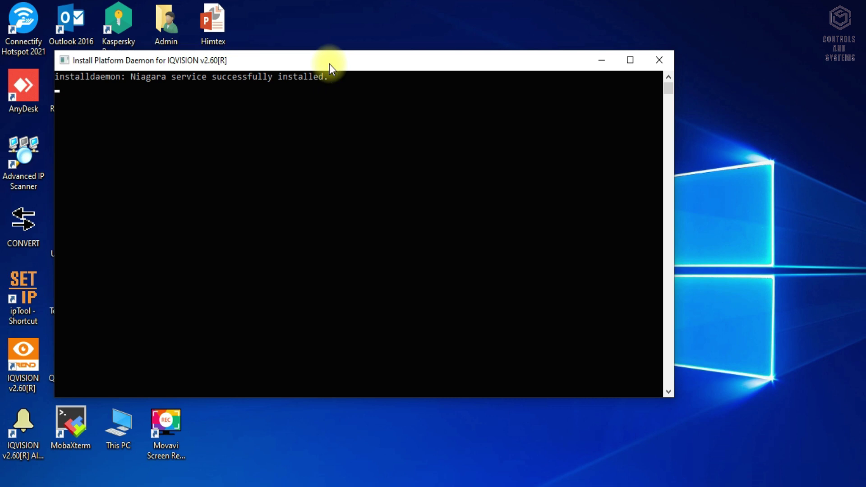
mouse_move(330, 66)
mouse_down()
mouse_move(474, 139)
mouse_move(473, 130)
mouse_up()
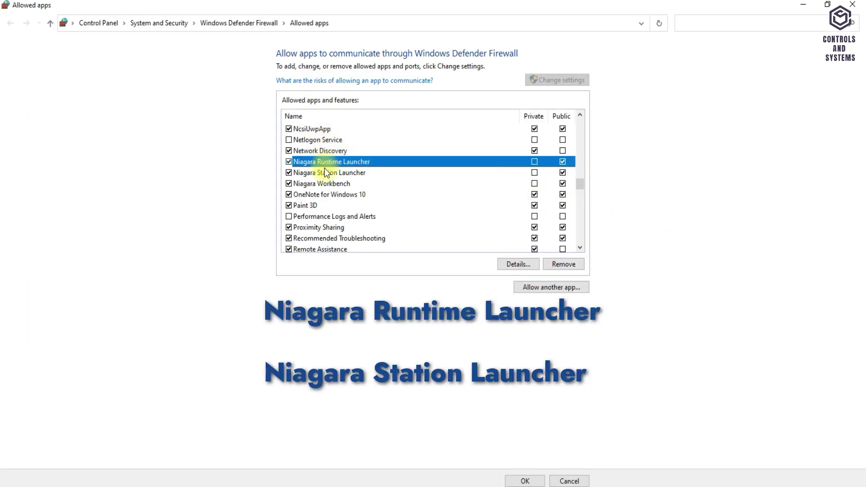
Step: Check the Niagara Station Launcher, Workbench and Runtime Launcher rows in the allowed apps list
click(324, 172)
click(367, 181)
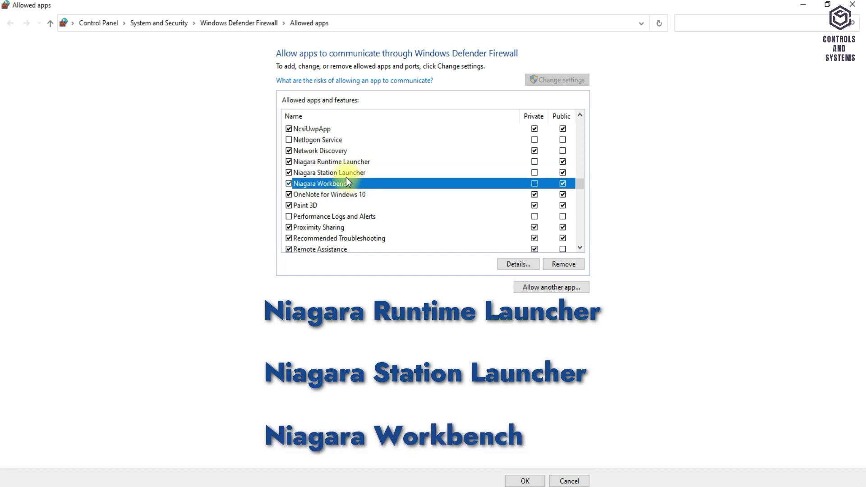
click(342, 173)
click(342, 162)
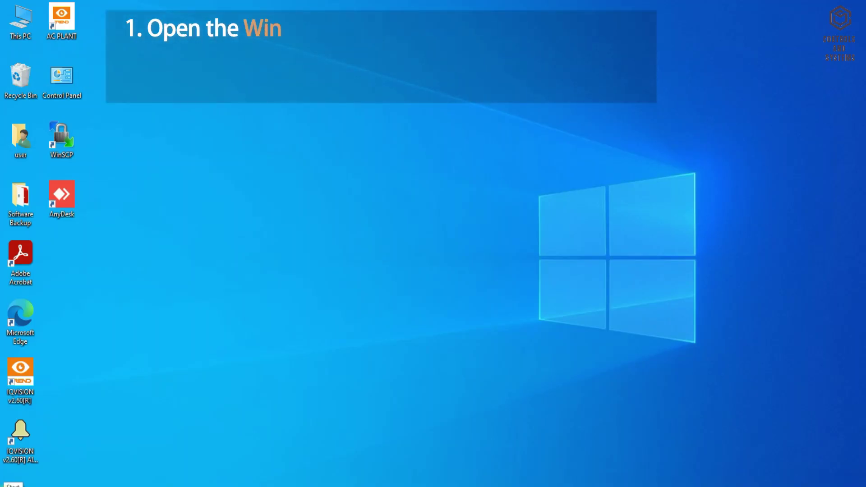
Step: Search the Start menu for 'windows firewall' and open Firewall & network protection
key(super)
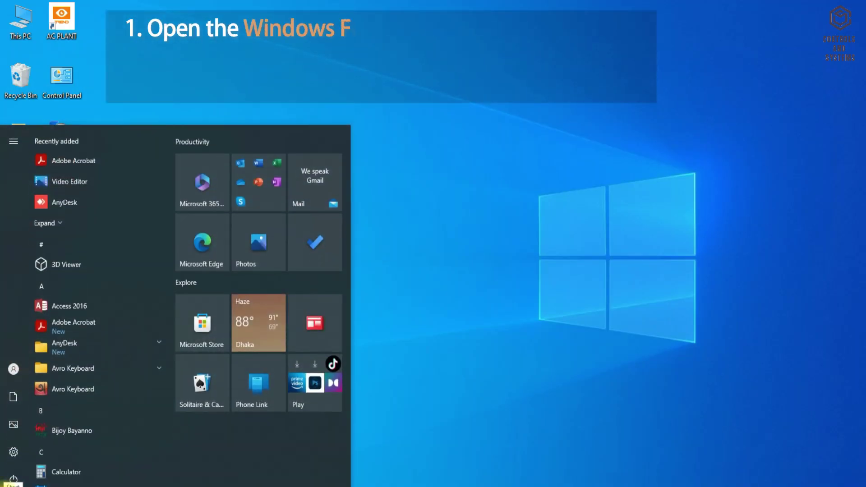
text(windows)
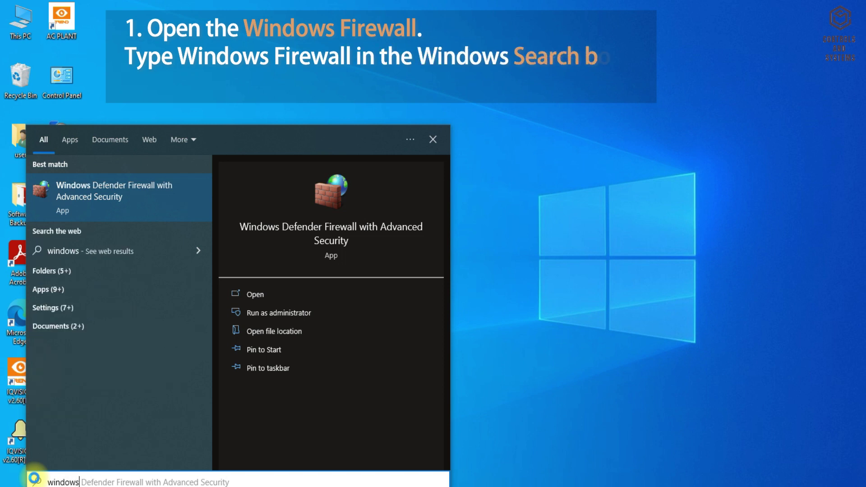
text( firewall)
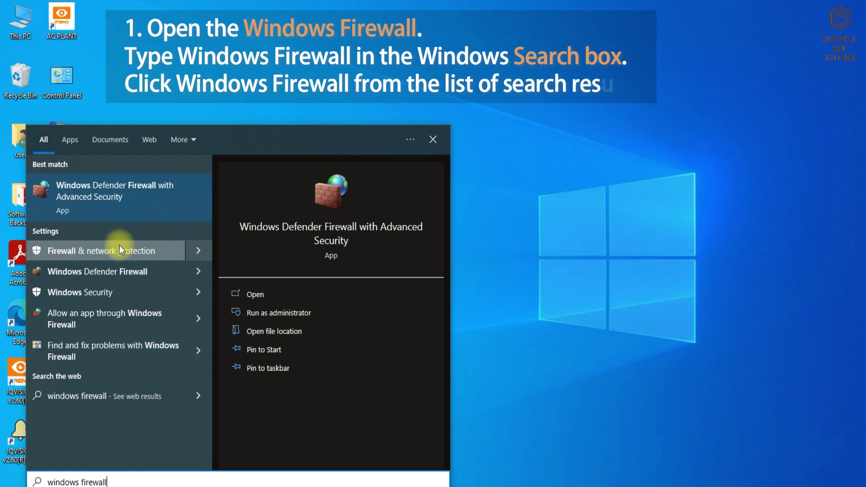
click(119, 244)
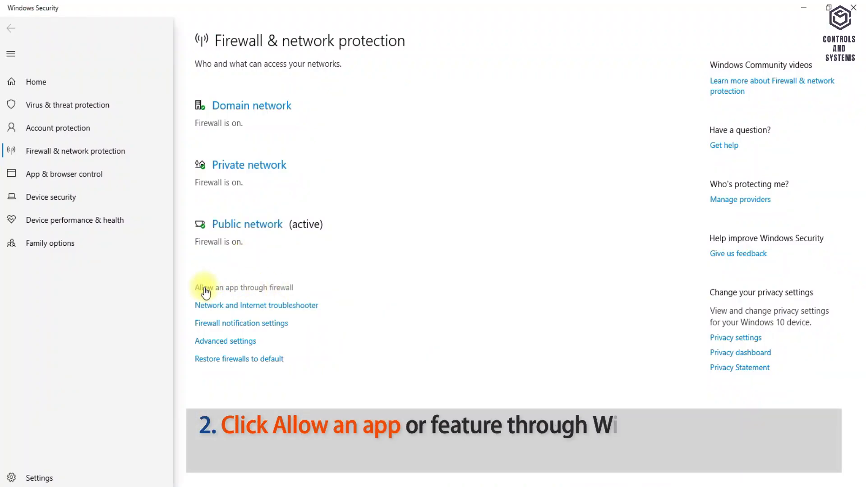
Step: Open the allowed apps list full-screen, scroll through it, and unlock it with Change settings
click(269, 292)
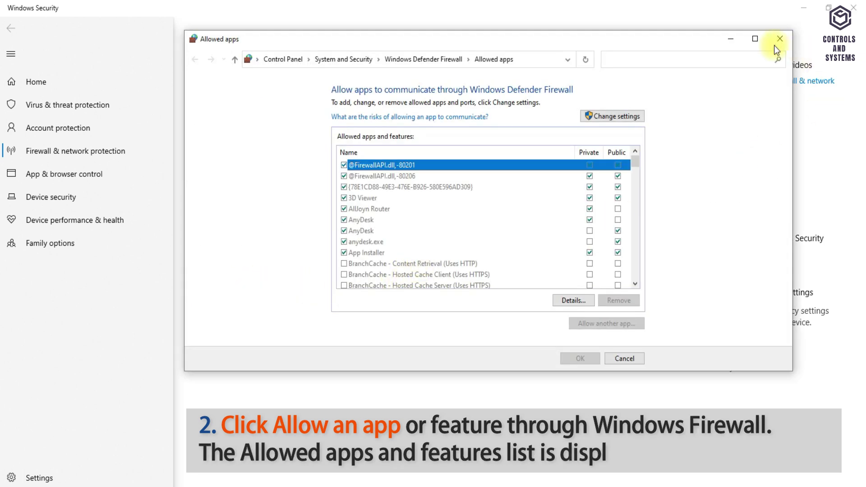
click(755, 39)
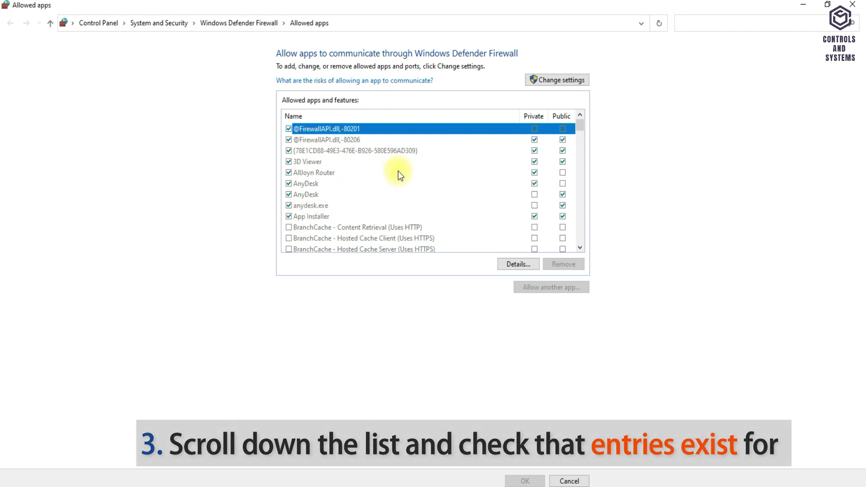
click(579, 248)
click(579, 248)
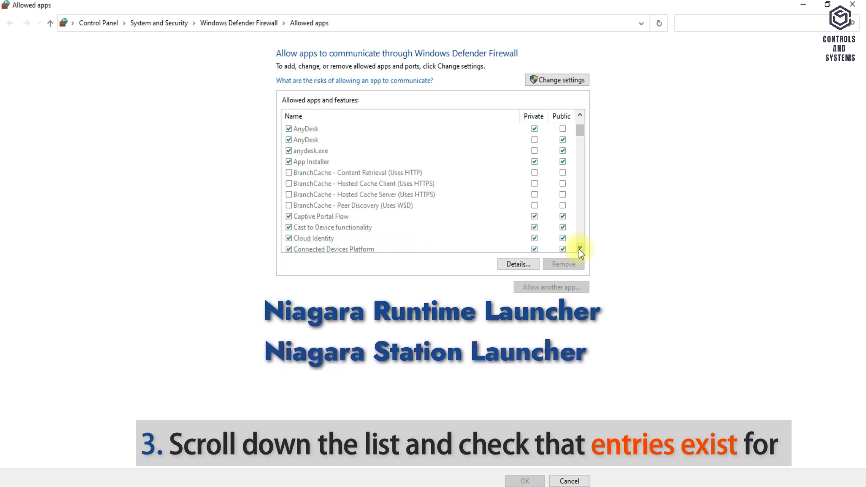
click(579, 249)
click(580, 248)
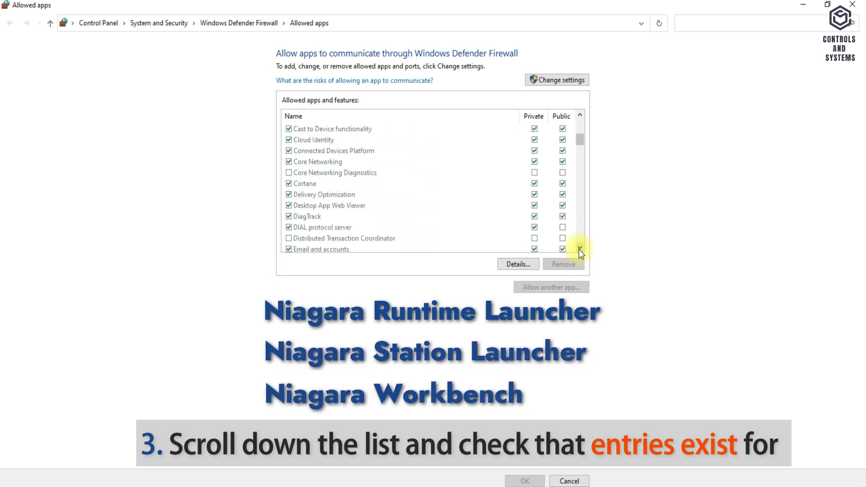
click(580, 248)
click(580, 249)
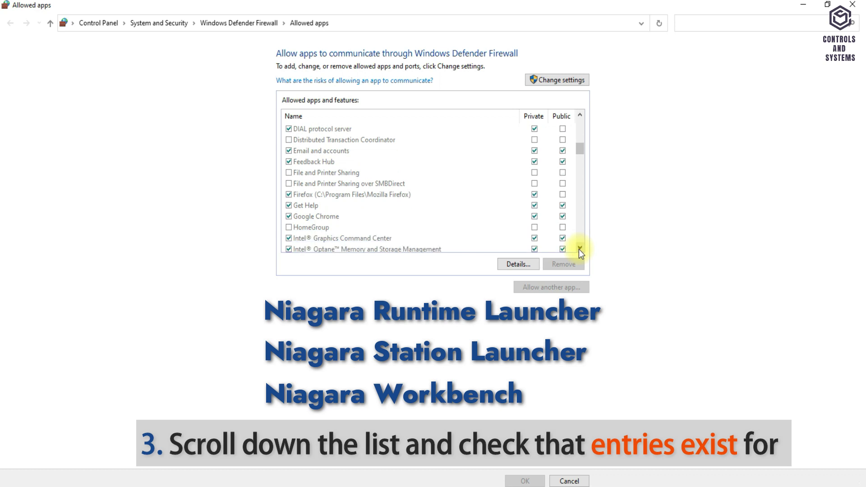
click(580, 249)
click(579, 248)
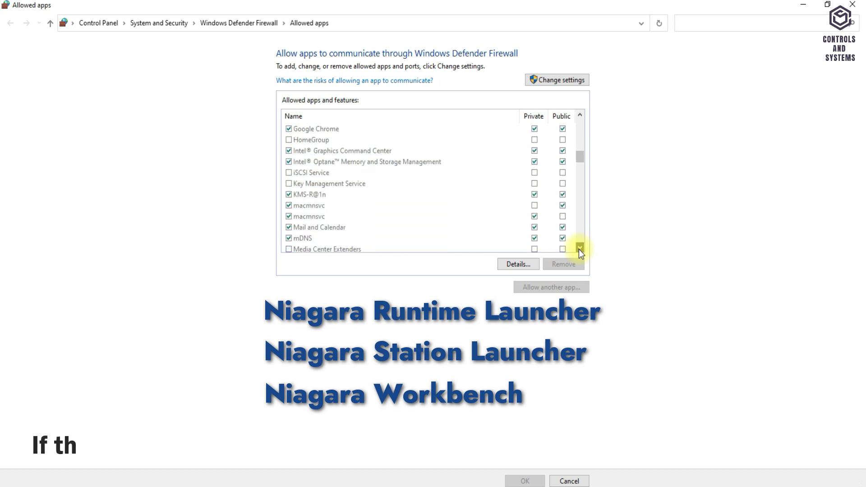
click(579, 248)
click(580, 248)
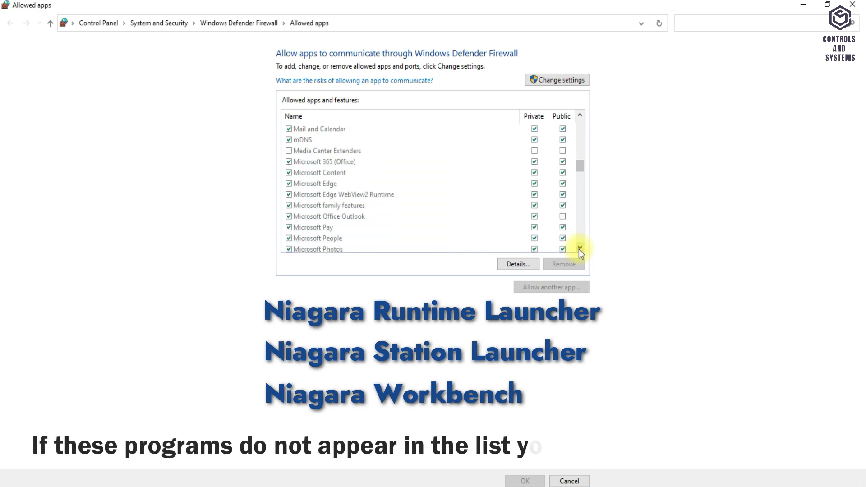
click(580, 248)
click(579, 249)
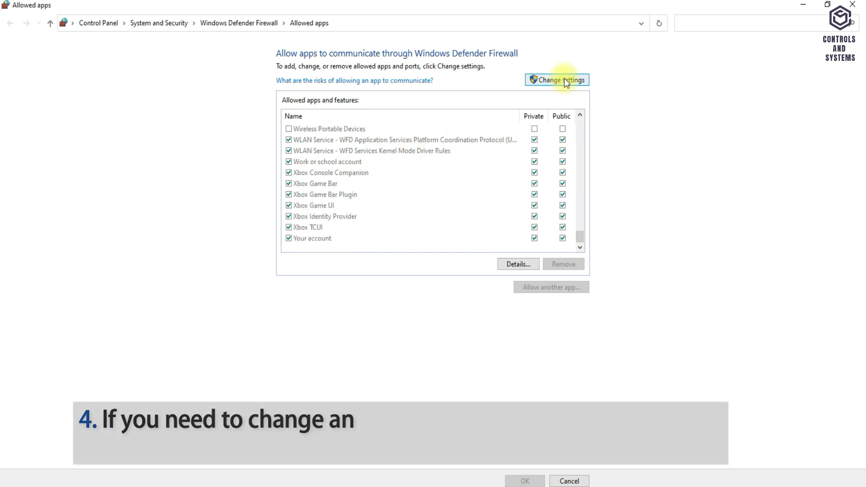
click(562, 81)
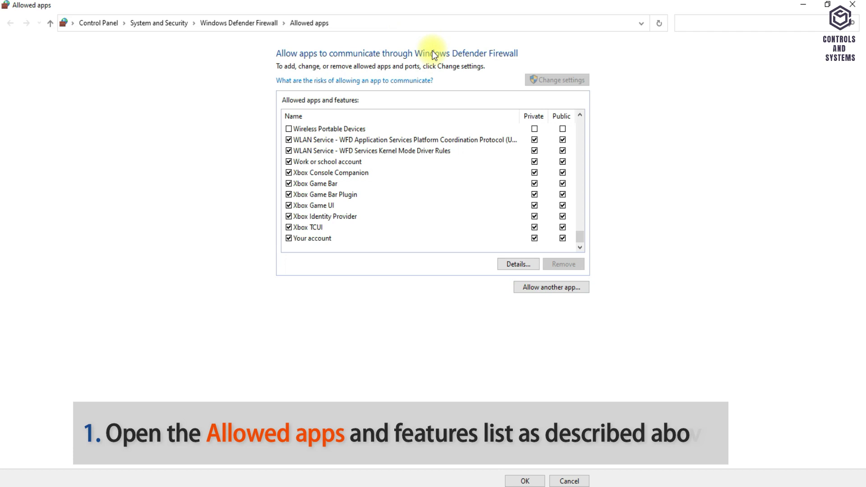
Step: Allow nre from C:\TrendControlSystems\IQVISION2.60\bin as Niagara Runtime Launcher
click(549, 289)
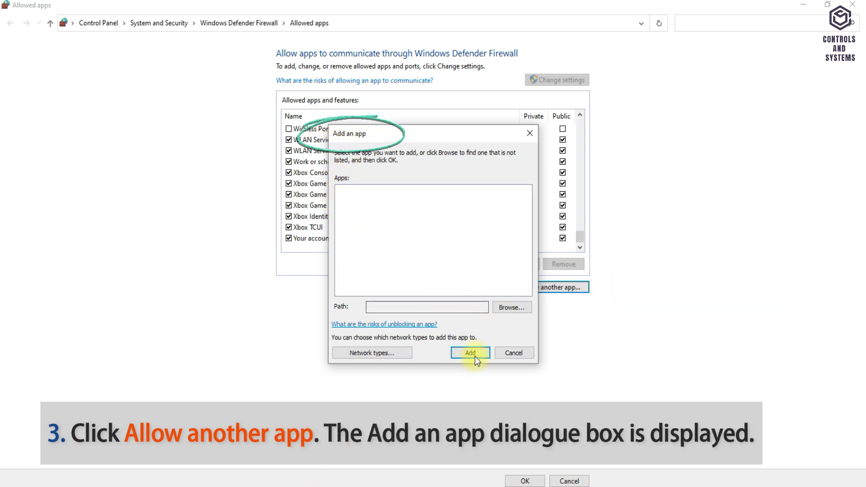
click(507, 307)
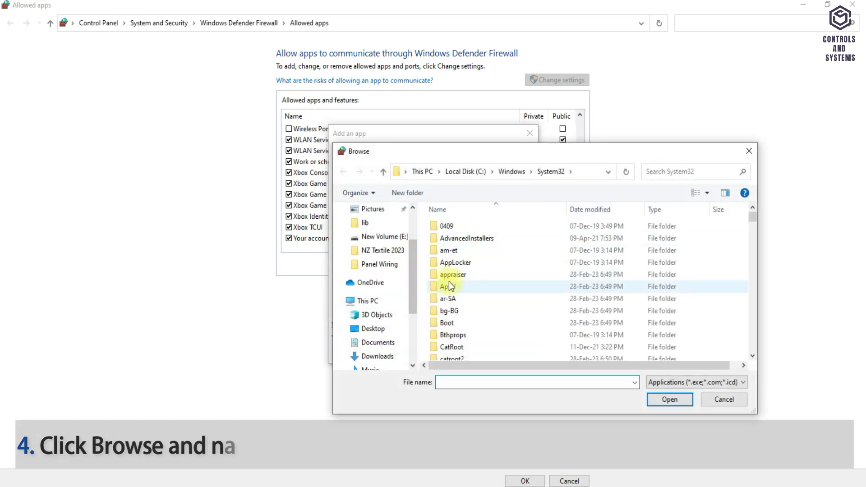
scroll(383, 318, down, 3)
click(382, 325)
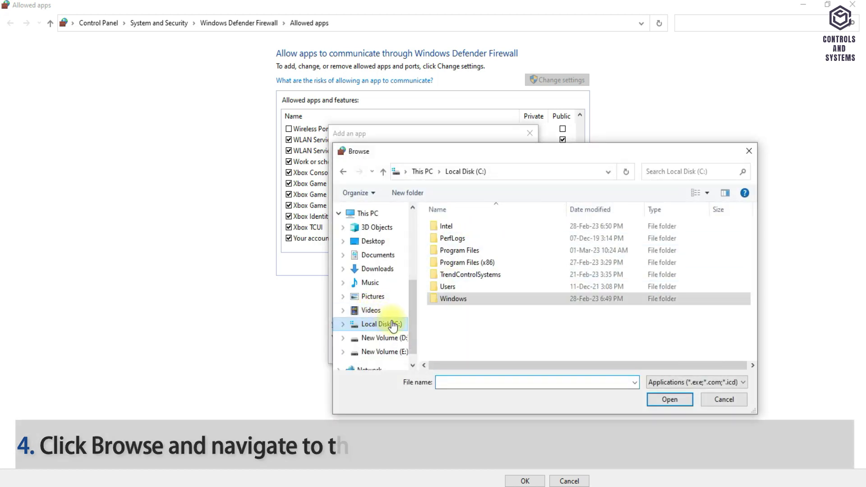
double_click(490, 276)
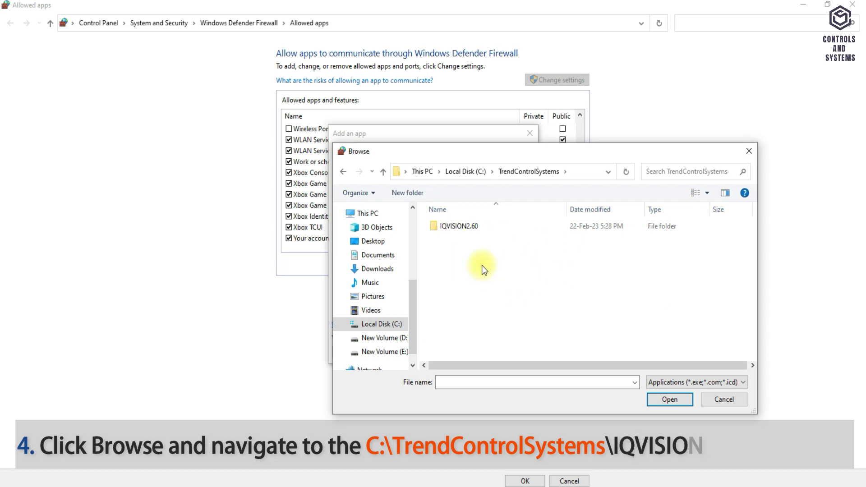
double_click(455, 228)
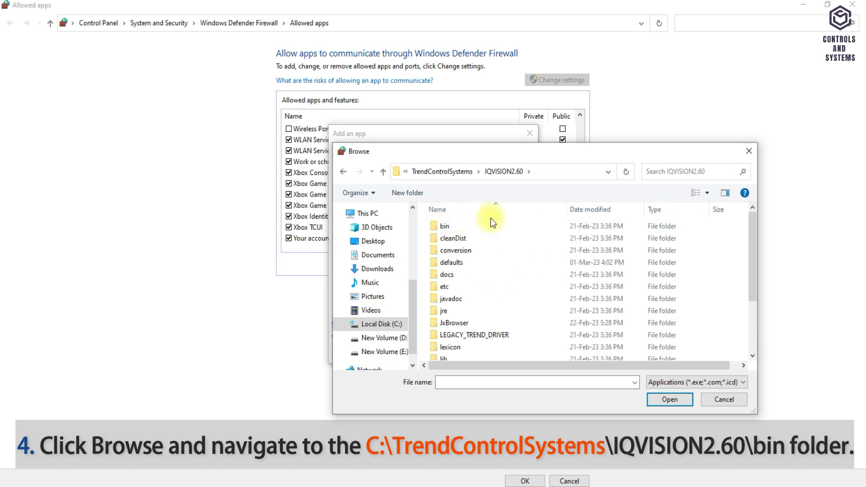
scroll(460, 286, down, 1)
scroll(460, 305, down, 1)
scroll(460, 305, up, 2)
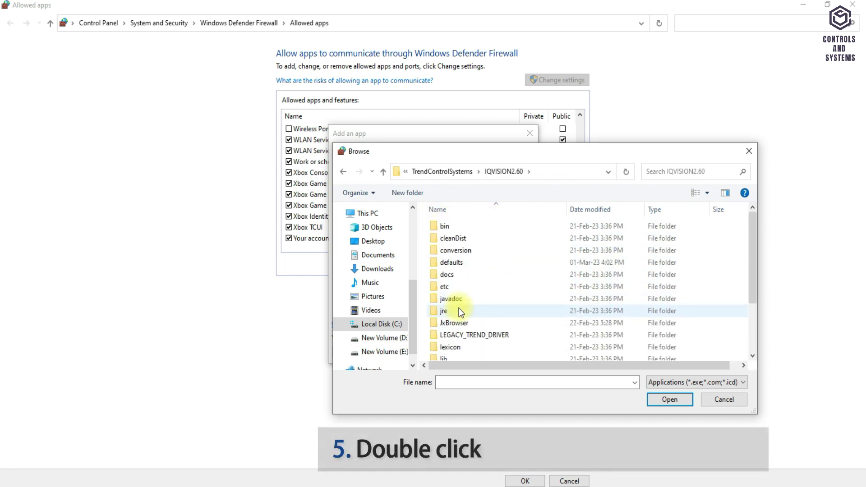
double_click(462, 225)
click(442, 252)
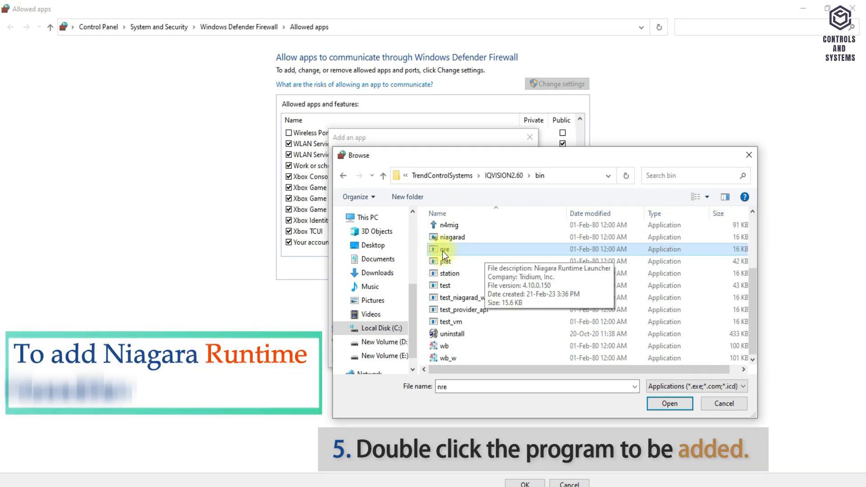
click(669, 407)
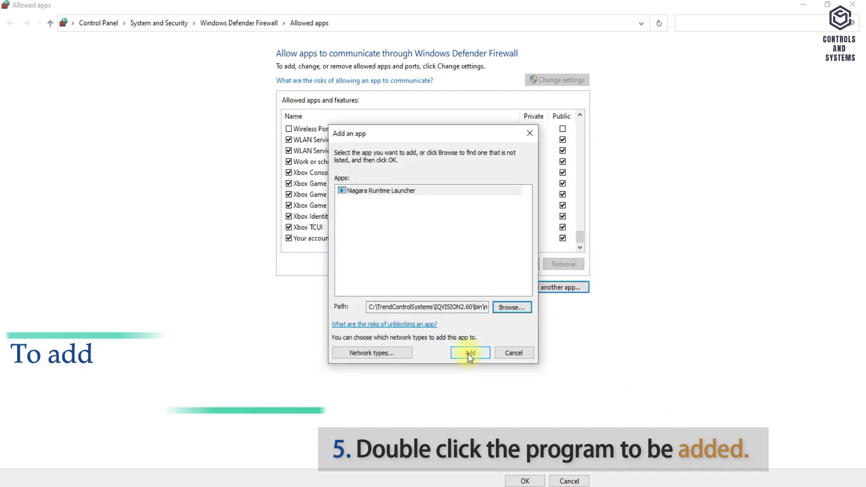
click(467, 350)
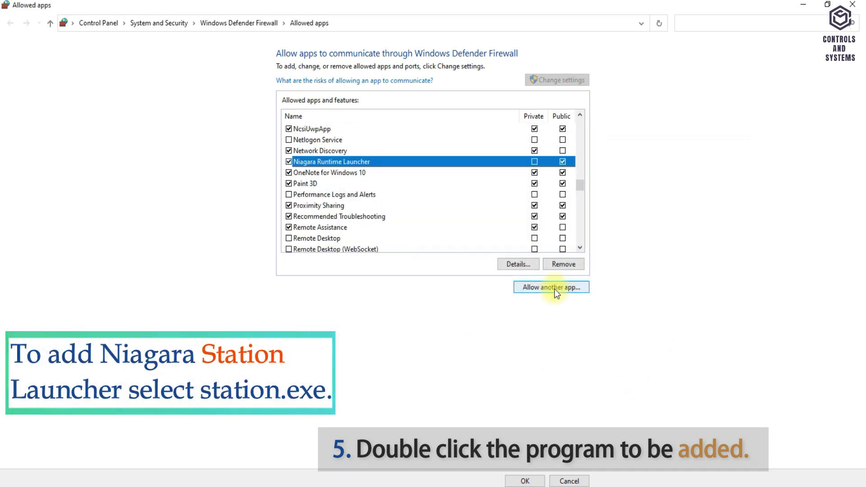
Step: Allow the station program from the same bin folder as Niagara Station Launcher
click(555, 289)
click(510, 308)
scroll(509, 294, down, 1)
scroll(474, 294, down, 1)
click(449, 294)
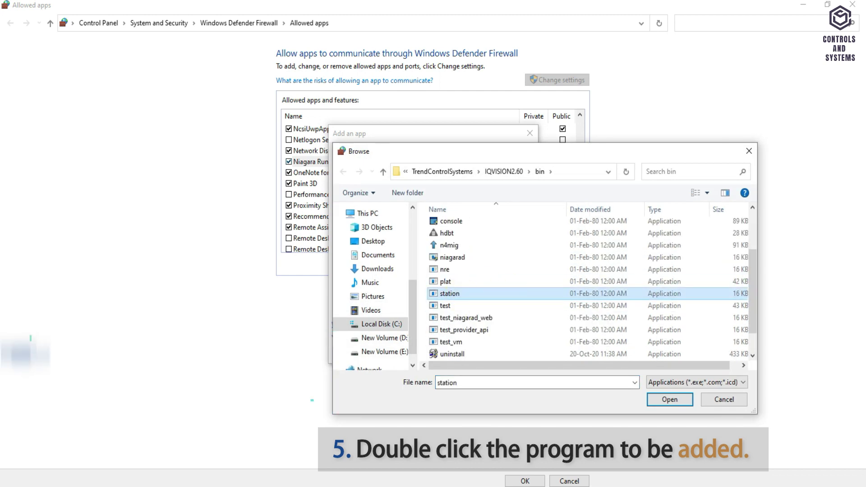
click(671, 399)
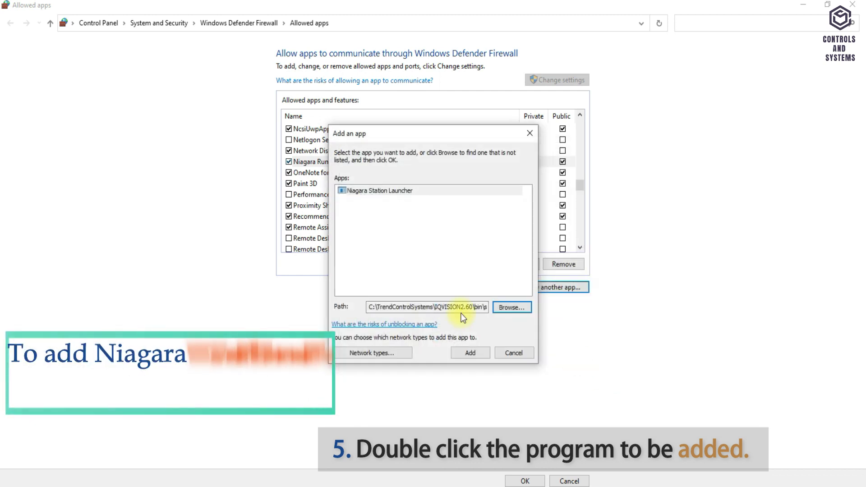
click(476, 352)
Step: Allow wb_w as Niagara Workbench through the firewall
click(547, 288)
click(509, 306)
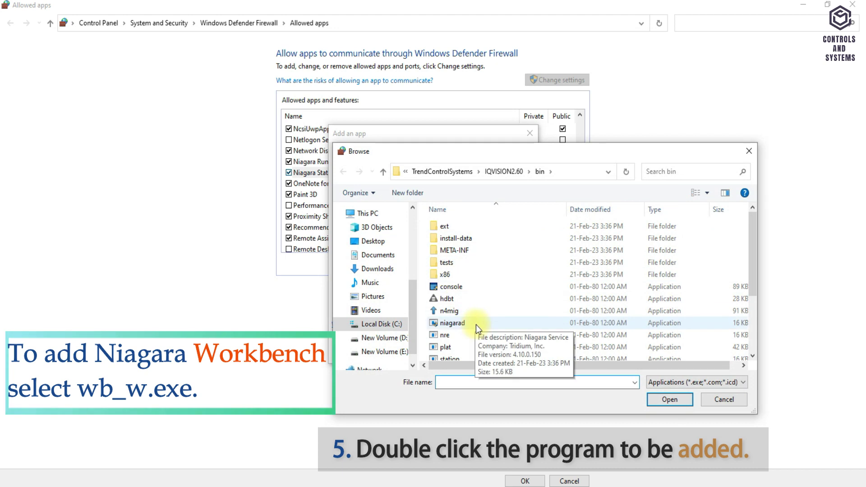
scroll(462, 352, down, 3)
click(465, 354)
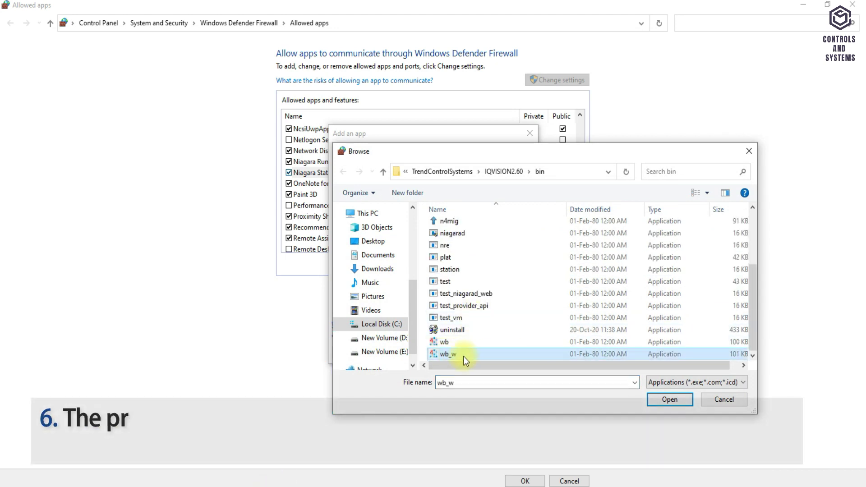
click(669, 400)
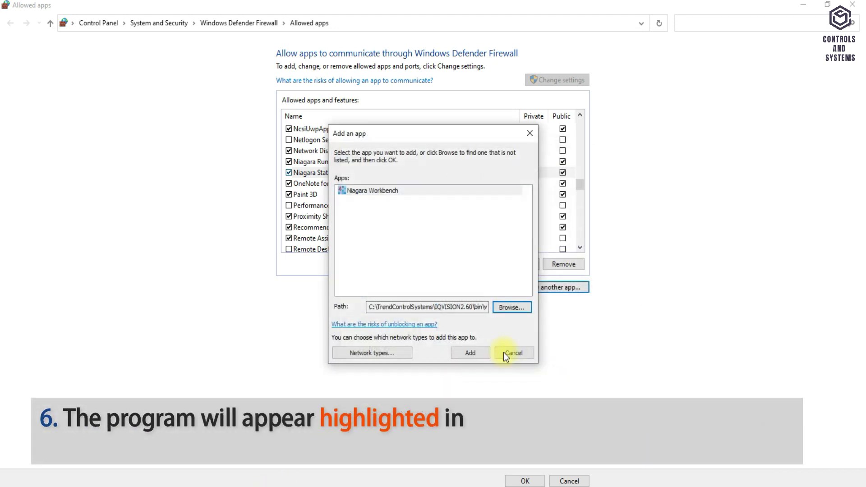
click(386, 190)
click(471, 352)
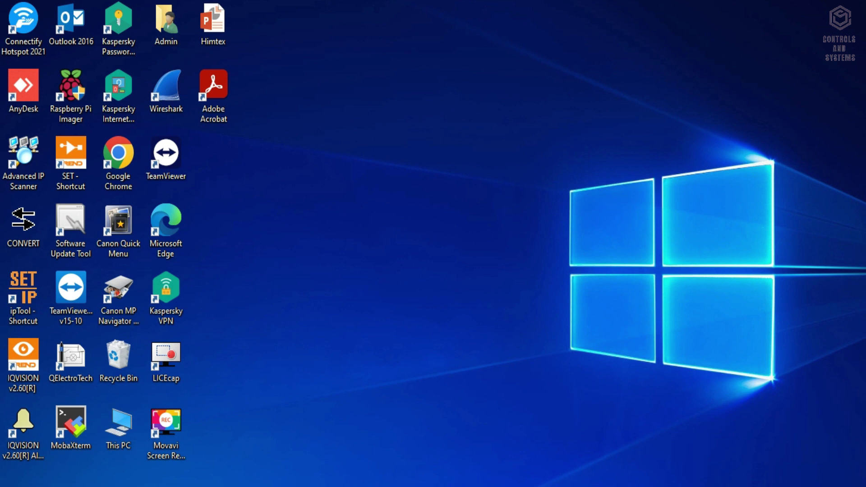
Step: Launch IQVISION v2.60[R] from the Trend Control Systems group in the Start menu
key(super)
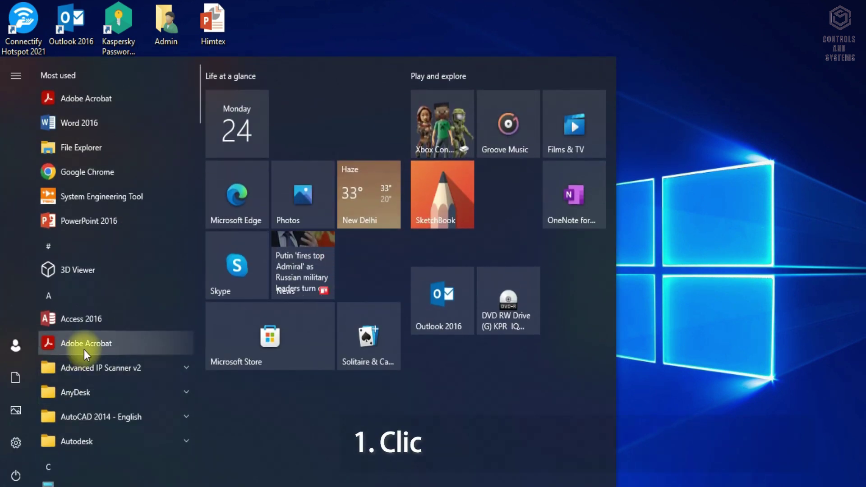
scroll(84, 349, down, 5)
scroll(86, 351, down, 5)
scroll(86, 350, down, 5)
scroll(86, 349, down, 3)
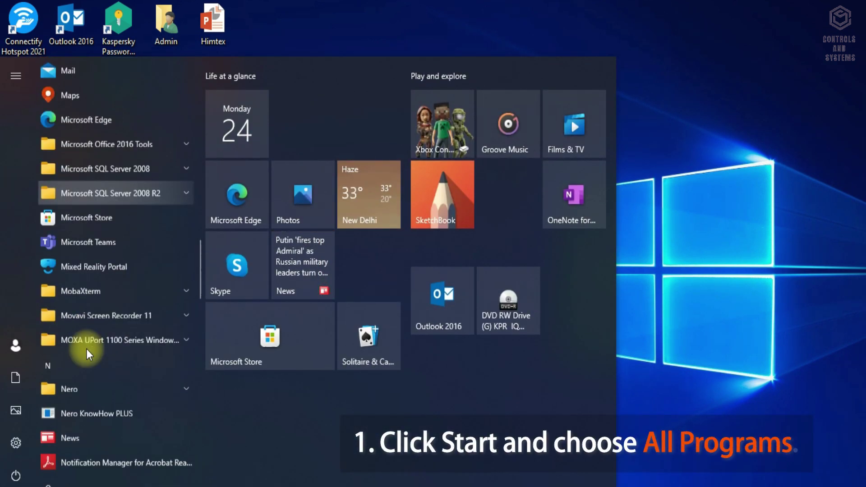
scroll(86, 350, down, 5)
scroll(86, 348, down, 2)
scroll(87, 349, down, 5)
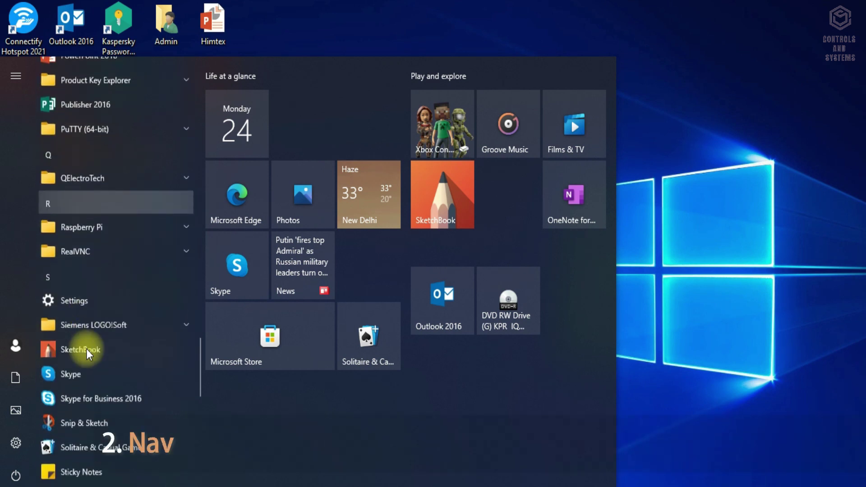
scroll(86, 348, down, 3)
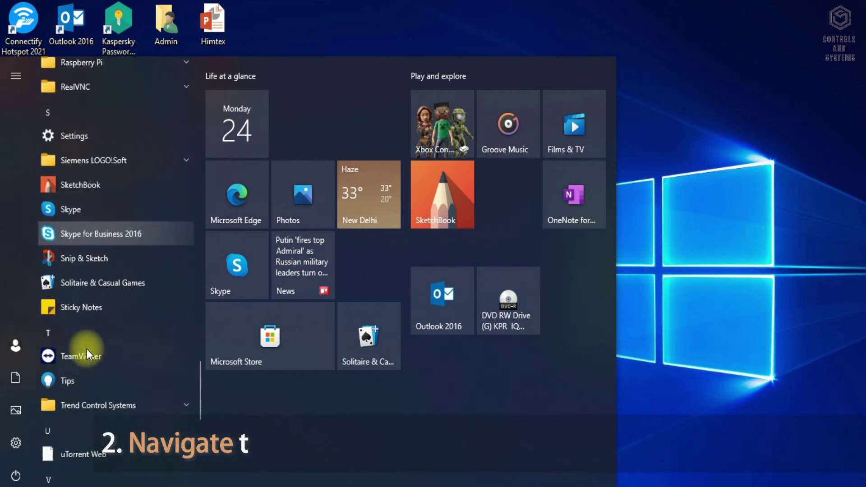
click(182, 401)
scroll(165, 399, down, 5)
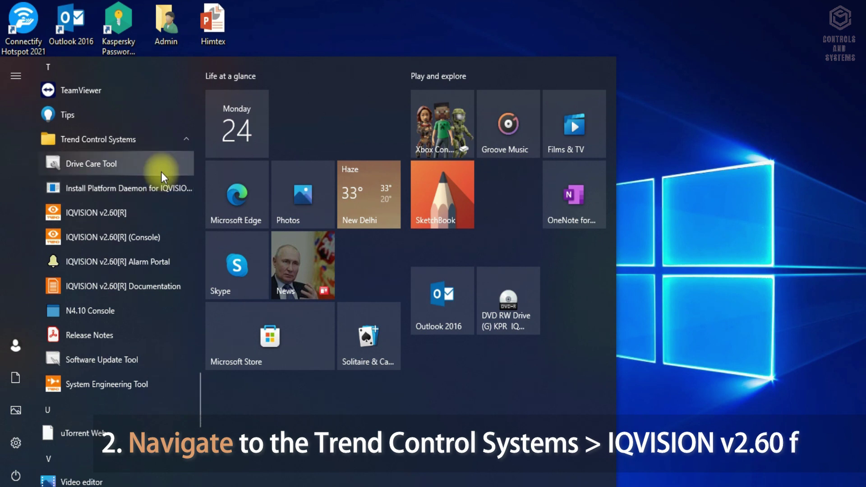
click(108, 209)
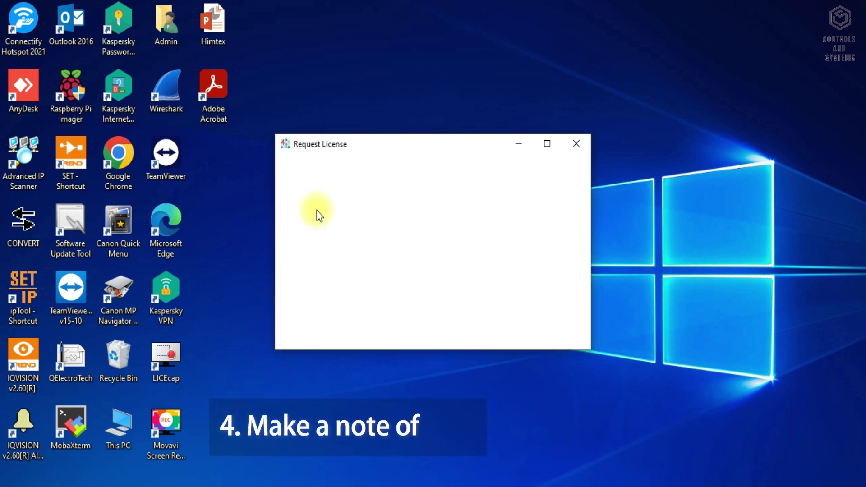
Step: Highlight the Host ID, Sale Order Number, Sold To, Item Number, Company and Email details, then move the window aside
drag(301, 252, 379, 239)
drag(300, 262, 468, 262)
drag(300, 273, 361, 272)
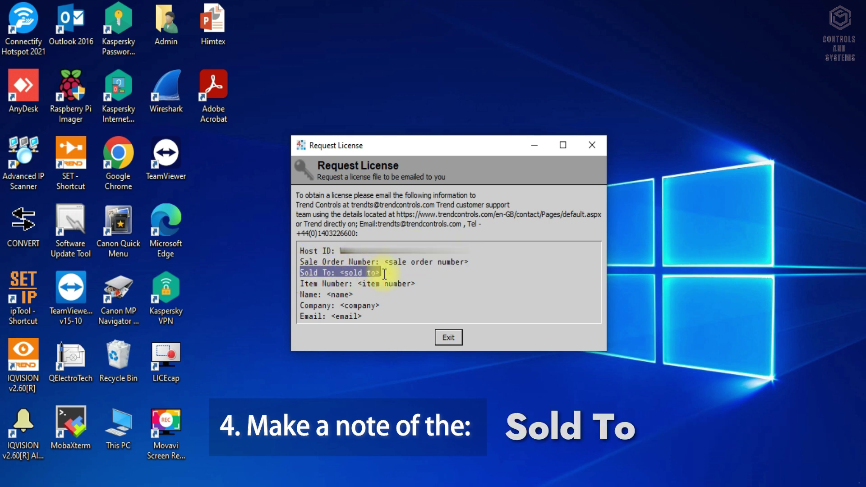
mouse_move(301, 284)
mouse_down()
mouse_move(335, 285)
mouse_move(379, 305)
mouse_up()
click(306, 305)
drag(301, 316, 371, 321)
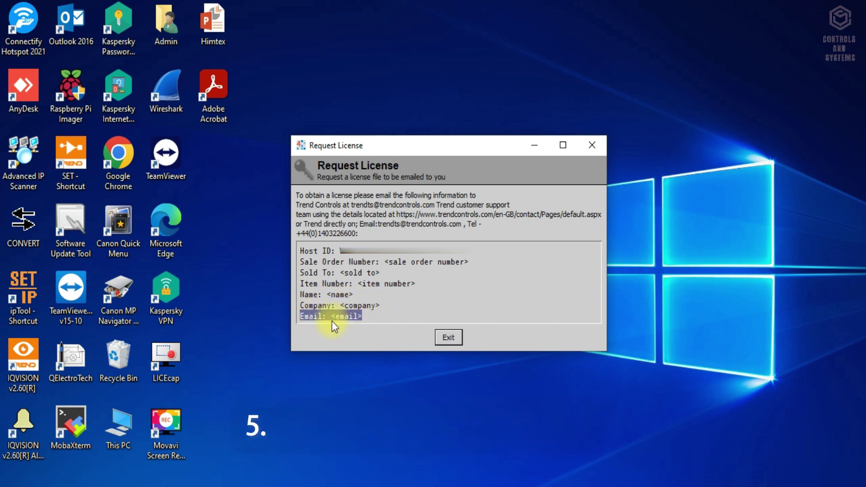
drag(331, 142, 355, 140)
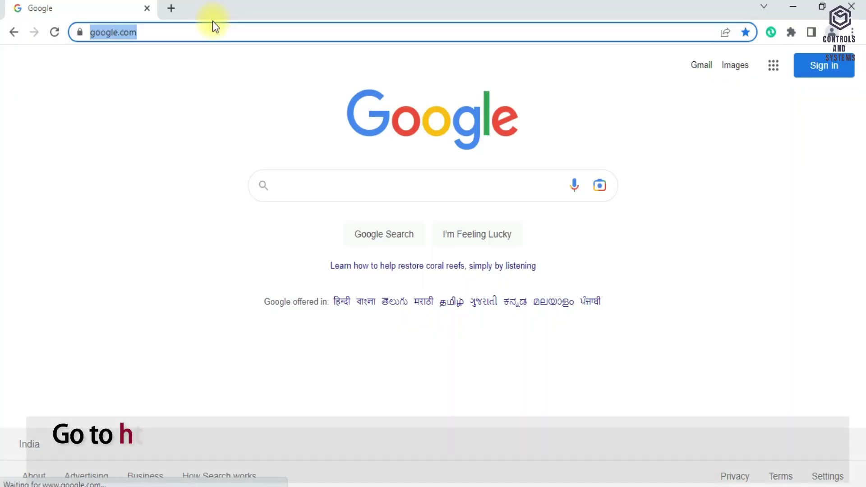
text(partners.trendcontrols.com)
Step: Load partners.trendcontrols.com and try editing the locked licence request form
key(Return)
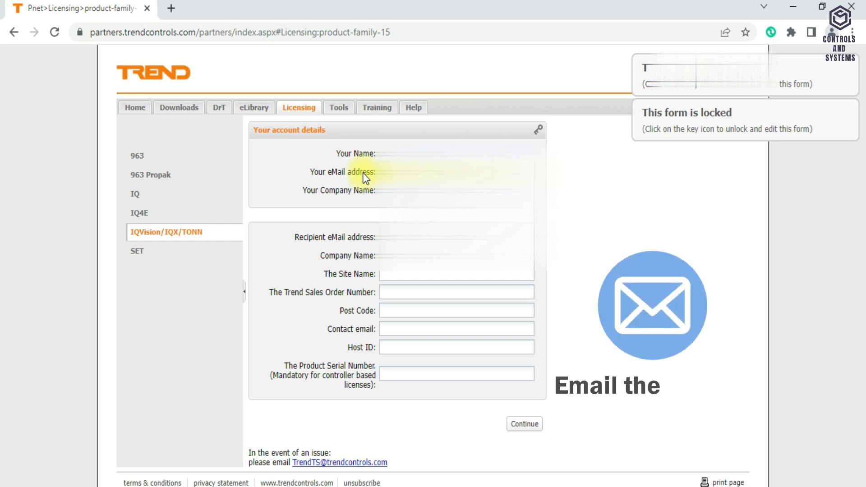
click(441, 153)
click(381, 169)
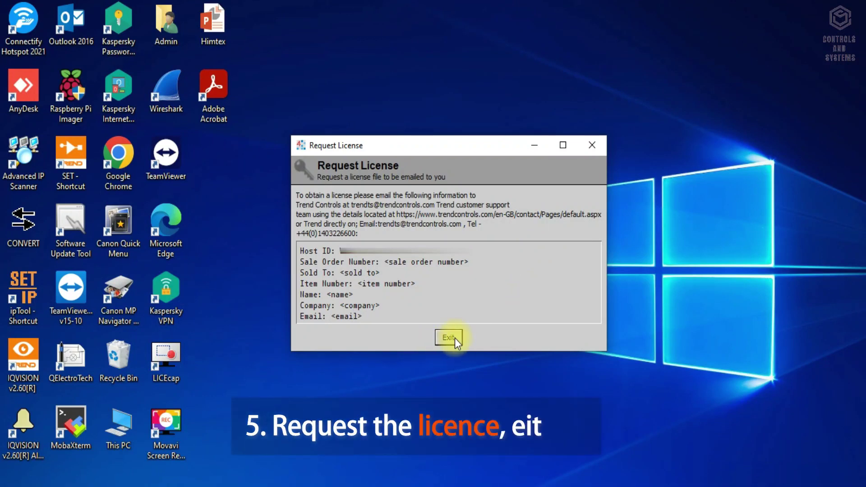
Step: Exit the Request License dialog
click(449, 337)
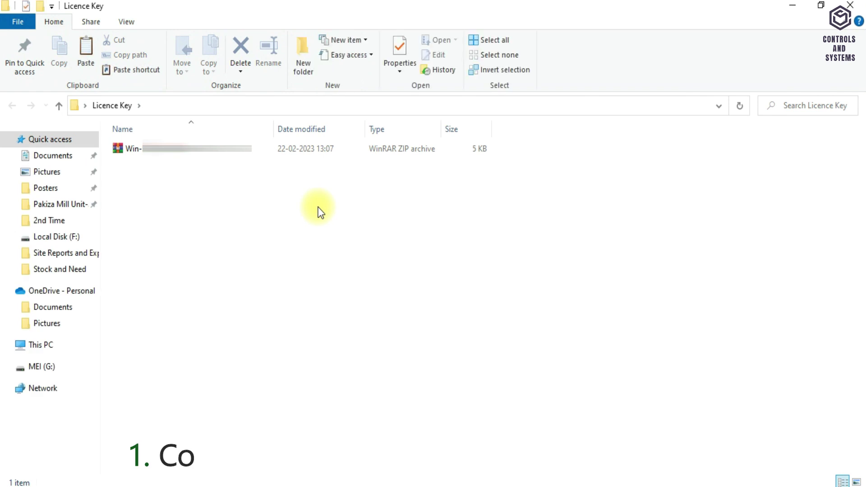
Step: Show the Licence Key folder as large icons and refresh it
right_click(319, 208)
click(360, 218)
click(482, 233)
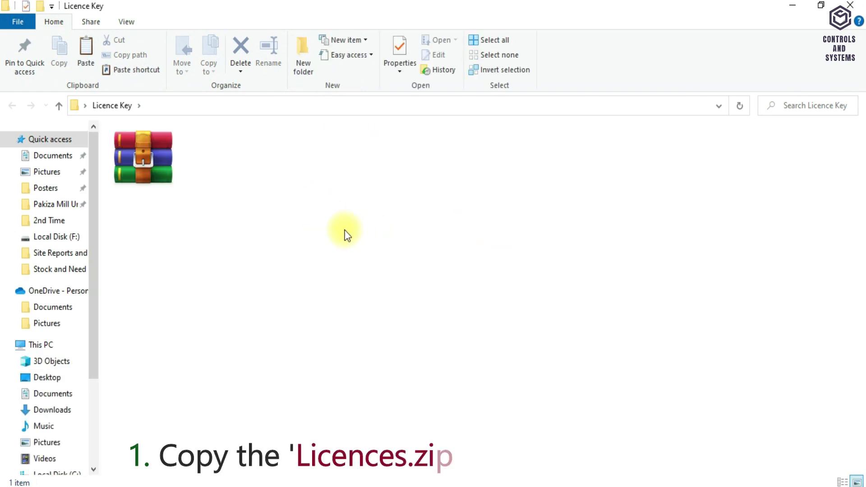
right_click(342, 230)
click(378, 284)
Step: Extract the licence zip archive here and select all the extracted files
click(166, 203)
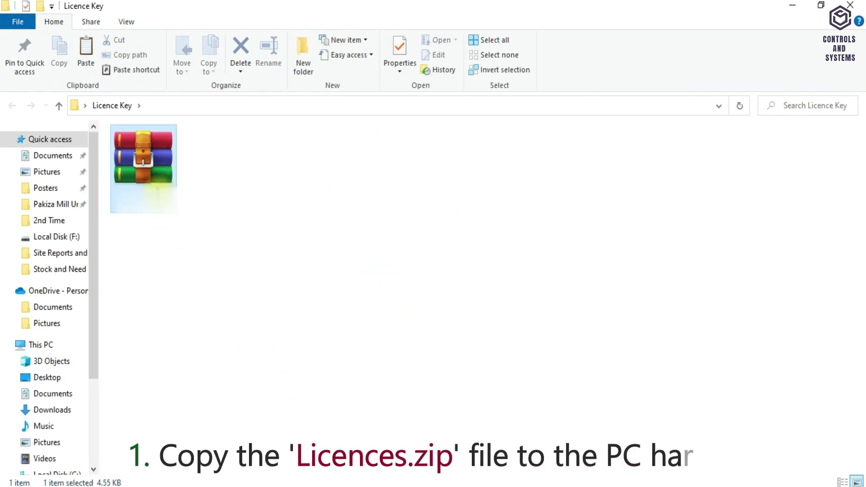
right_click(162, 191)
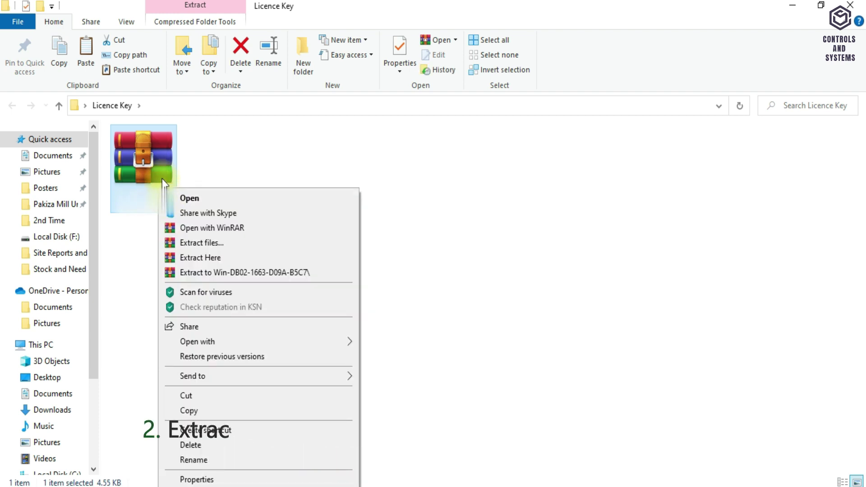
click(236, 152)
right_click(167, 161)
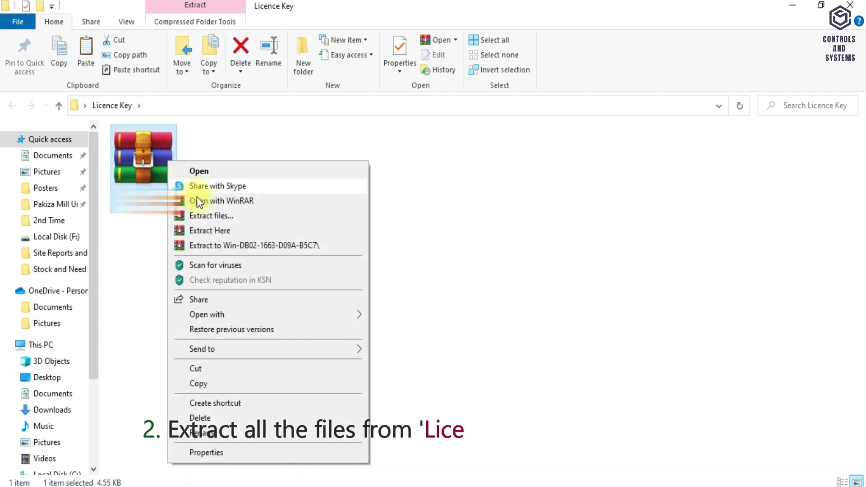
click(210, 227)
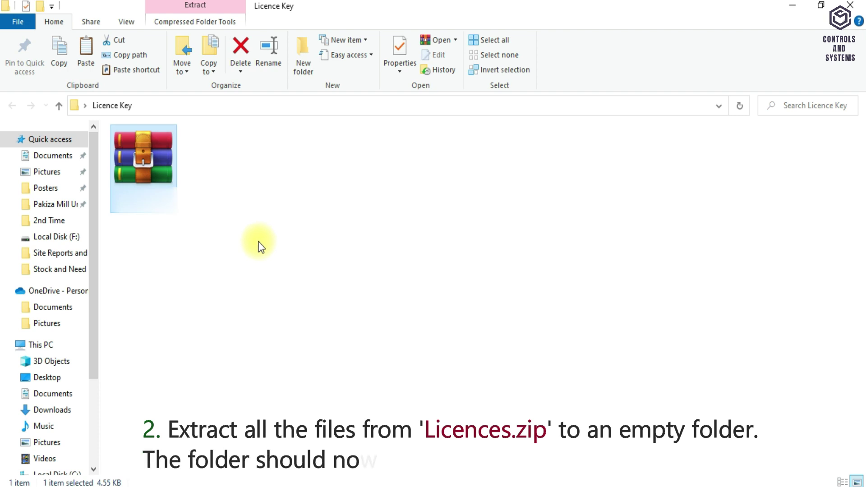
drag(500, 265, 140, 169)
Step: Copy HPSS.license, Trend.license and Trend_Control_Systems_Ltd.license
click(483, 332)
click(229, 183)
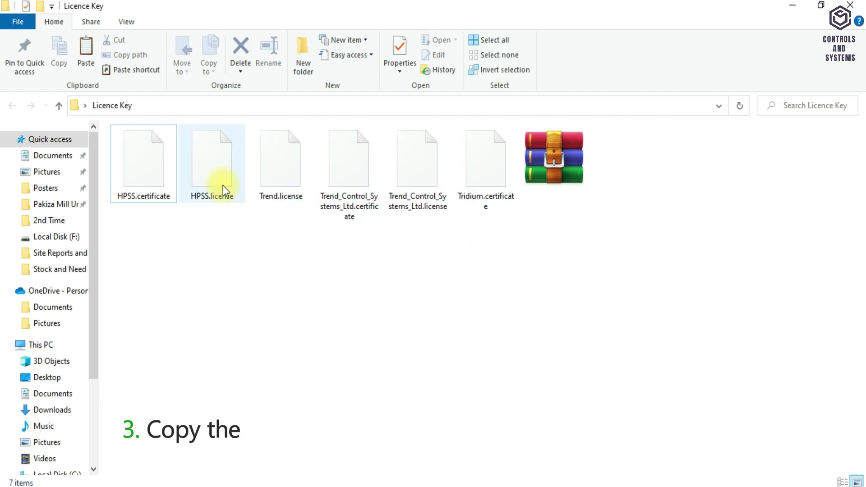
ctrl+click(294, 178)
ctrl+click(420, 183)
right_click(416, 190)
click(451, 371)
Step: Paste them into C:\TrendControlSystems\IQVISION2.60\security\licenses, replacing the existing files
click(40, 344)
click(214, 258)
double_click(213, 257)
click(225, 256)
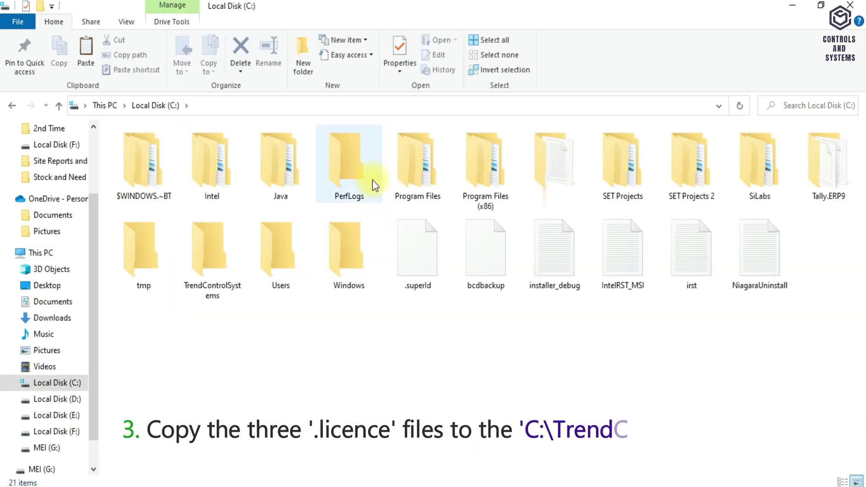
double_click(221, 243)
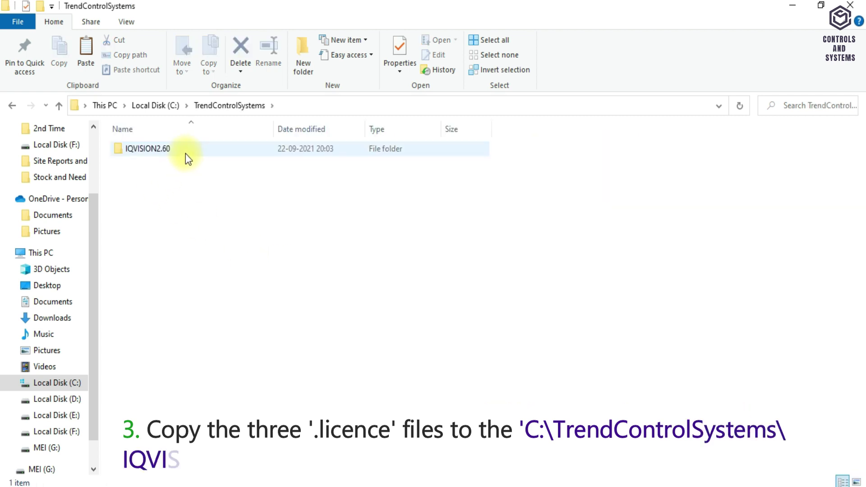
double_click(158, 151)
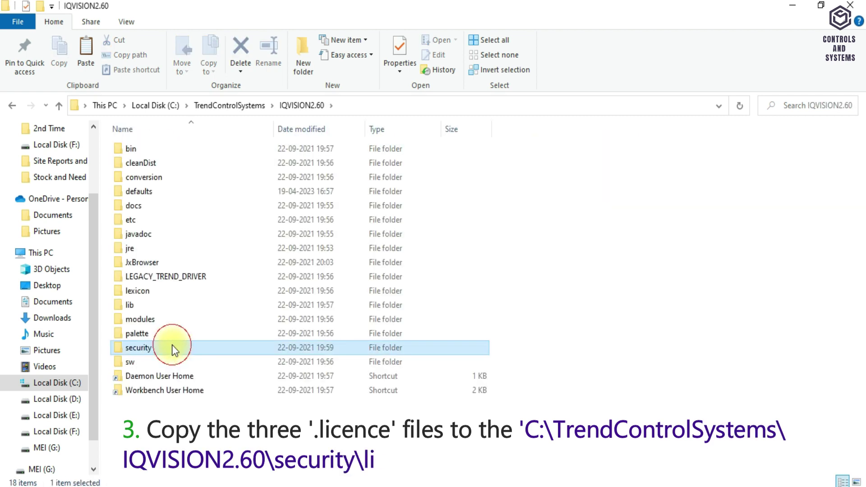
double_click(175, 345)
double_click(150, 164)
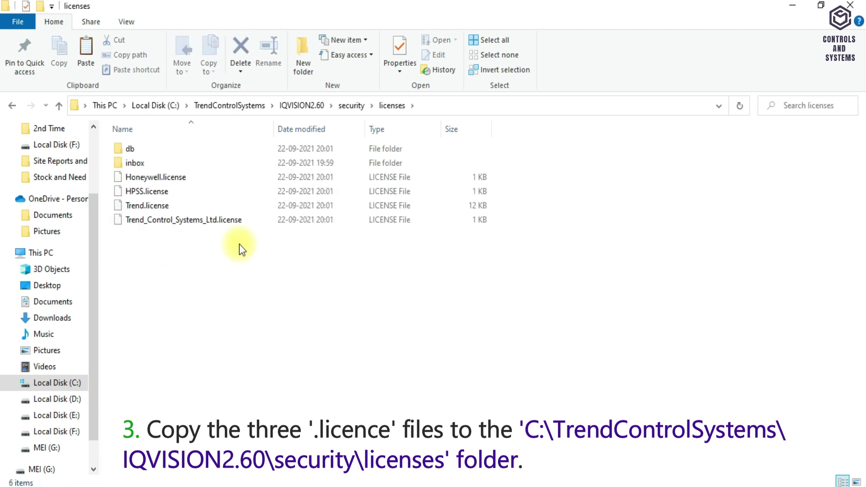
right_click(267, 289)
click(298, 382)
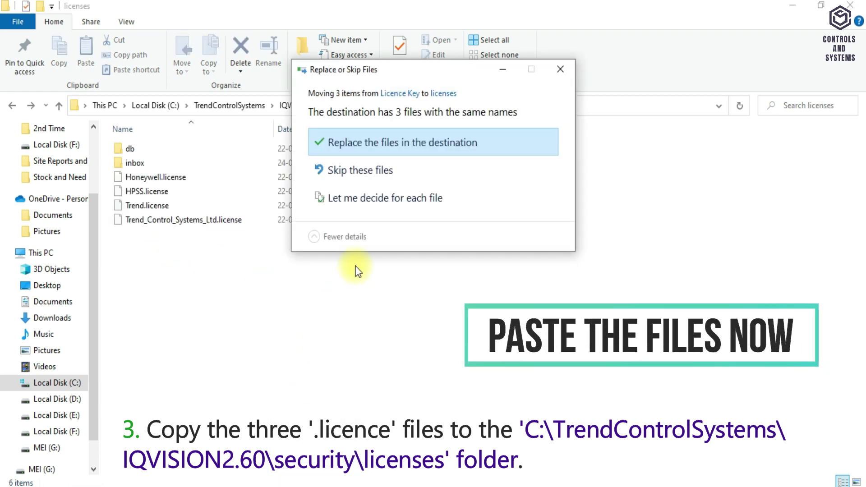
key(Return)
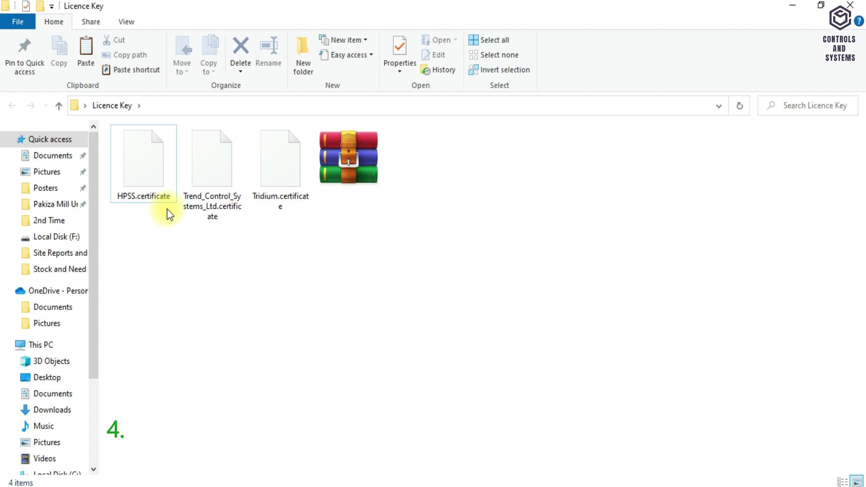
click(162, 197)
Step: Copy the HPSS, Trend_Control_Systems_Ltd and Tridium certificate files
ctrl+click(224, 192)
ctrl+click(298, 183)
right_click(235, 173)
click(267, 351)
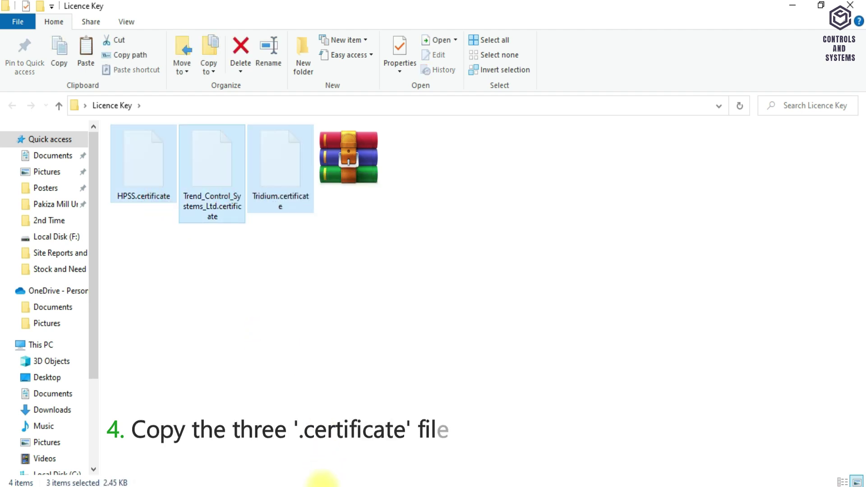
Step: Paste them into C:\TrendControlSystems\IQVISION2.60\security\certificates, replacing the existing files
click(203, 259)
double_click(203, 260)
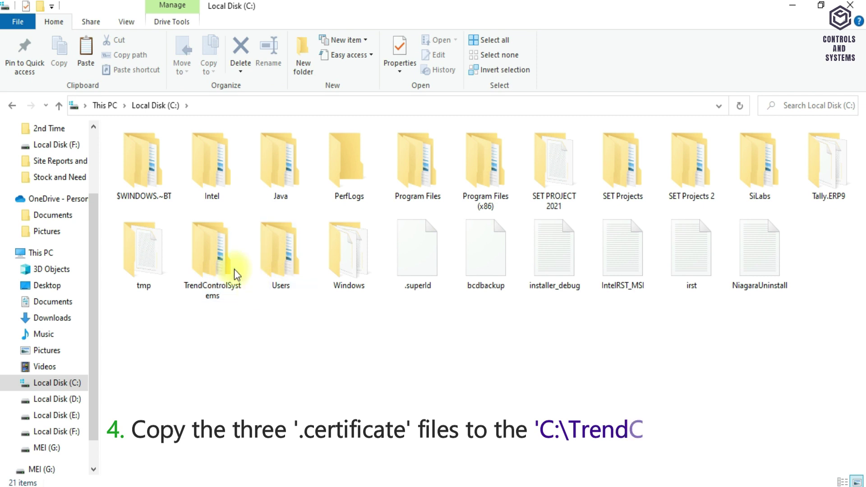
double_click(235, 272)
click(149, 147)
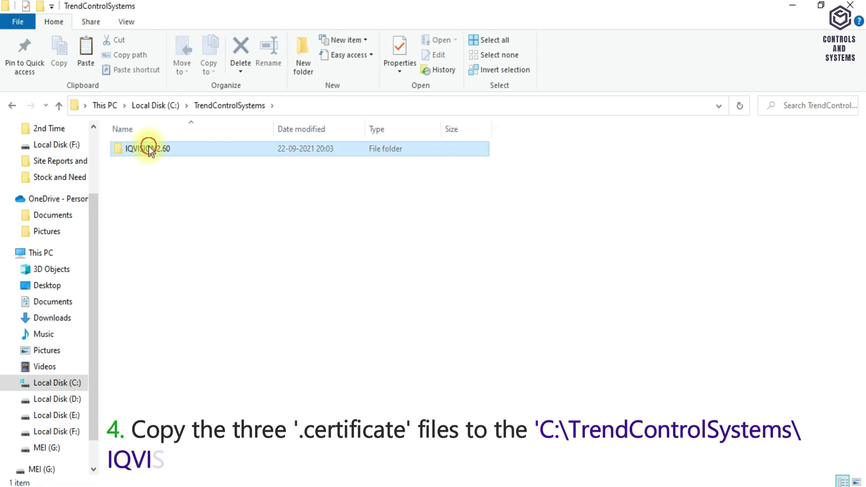
double_click(148, 149)
double_click(141, 349)
double_click(156, 149)
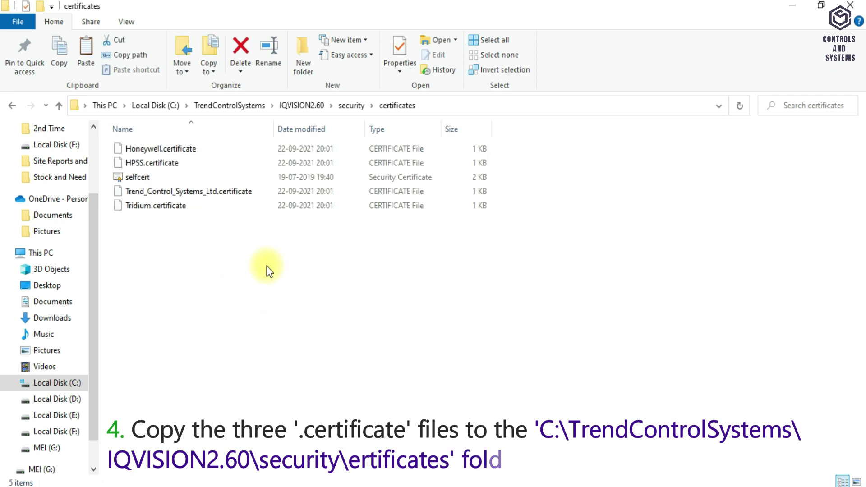
right_click(243, 265)
click(266, 353)
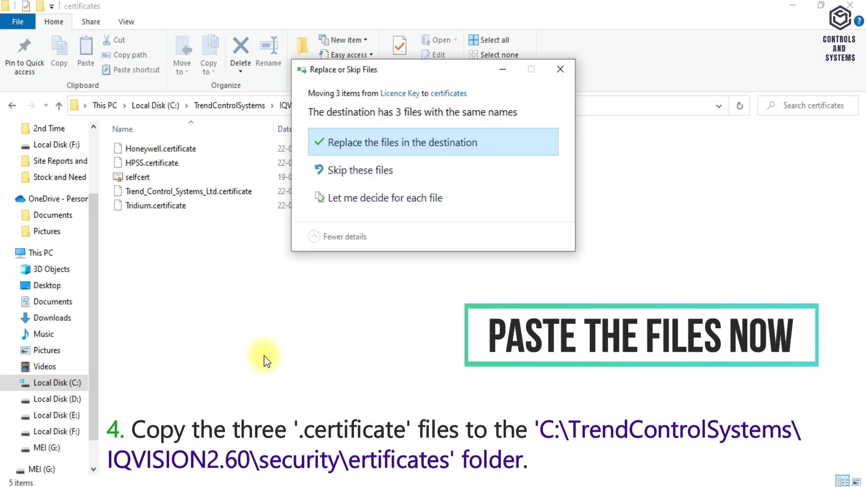
click(341, 147)
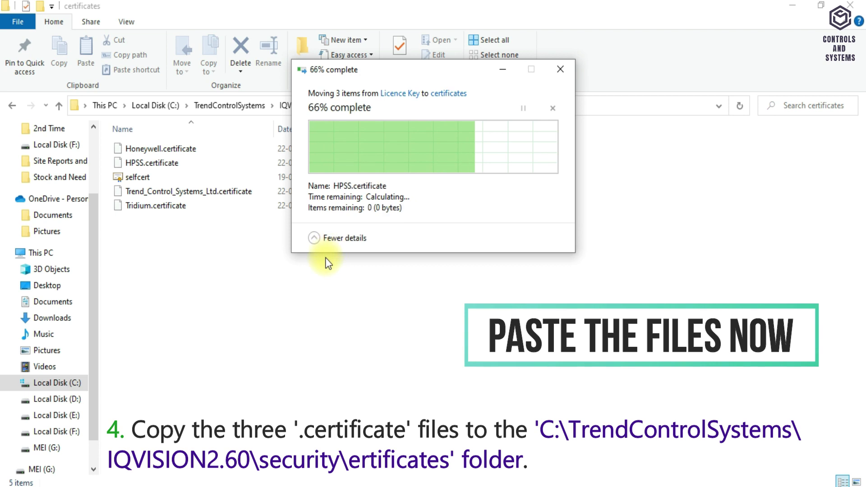